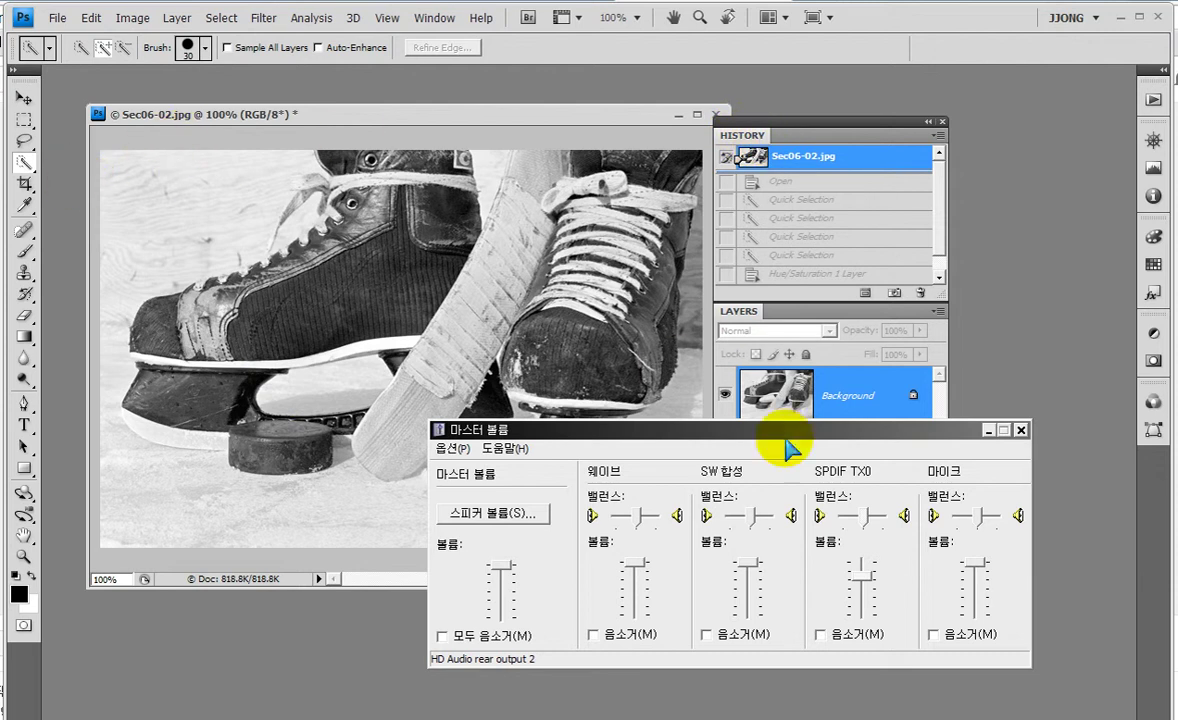
Minimize the volume mixer and cycle through the lasso tools to the Quick Selection flyout
{"action": "left_click", "coordinate": [987, 431]}
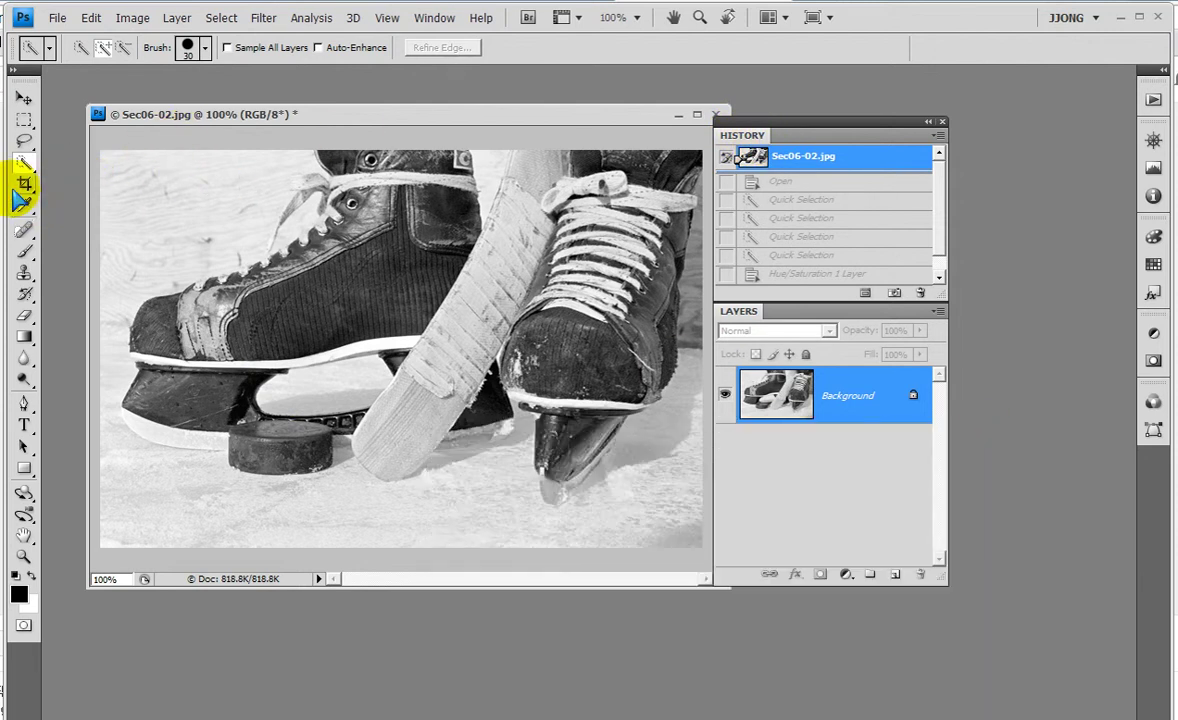
{"action": "left_click", "coordinate": [24, 139]}
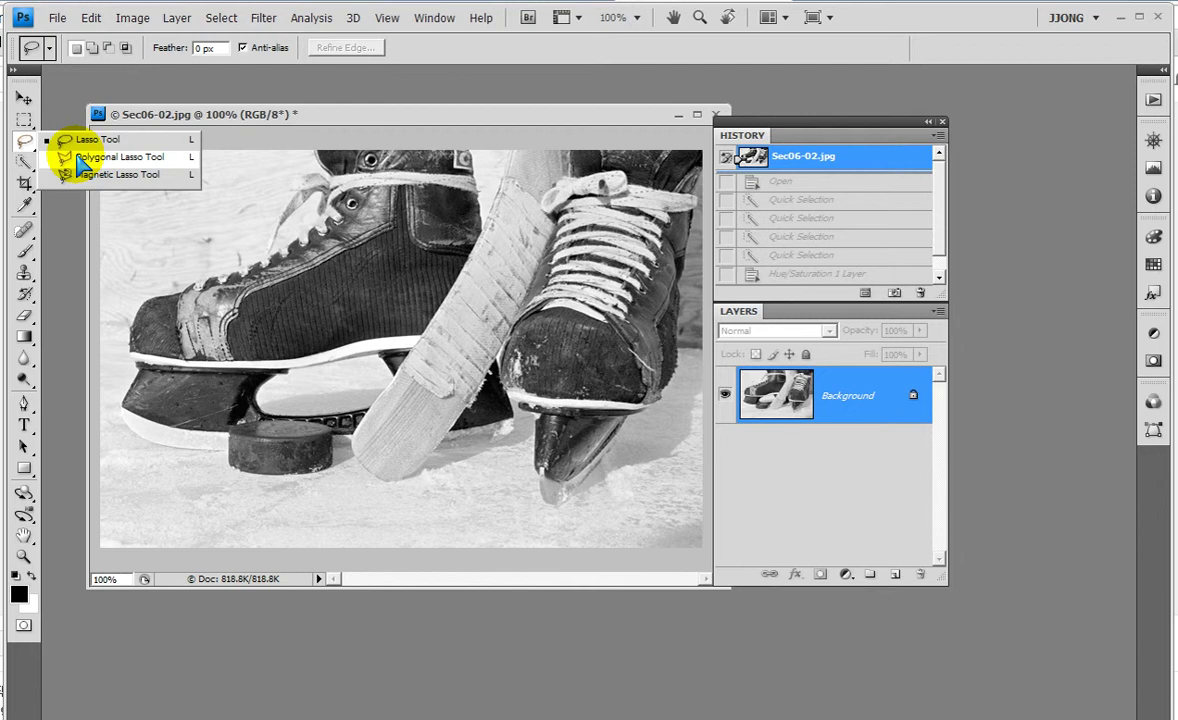
{"action": "left_click", "coordinate": [82, 160]}
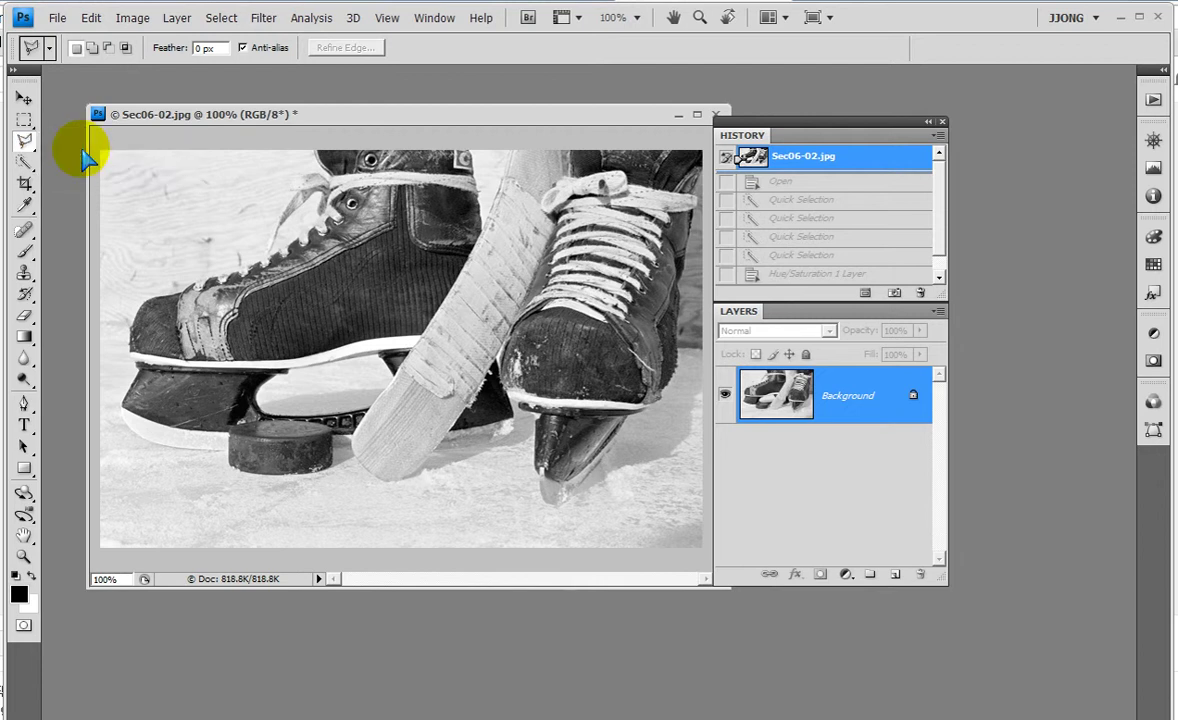
{"action": "left_click", "coordinate": [25, 161]}
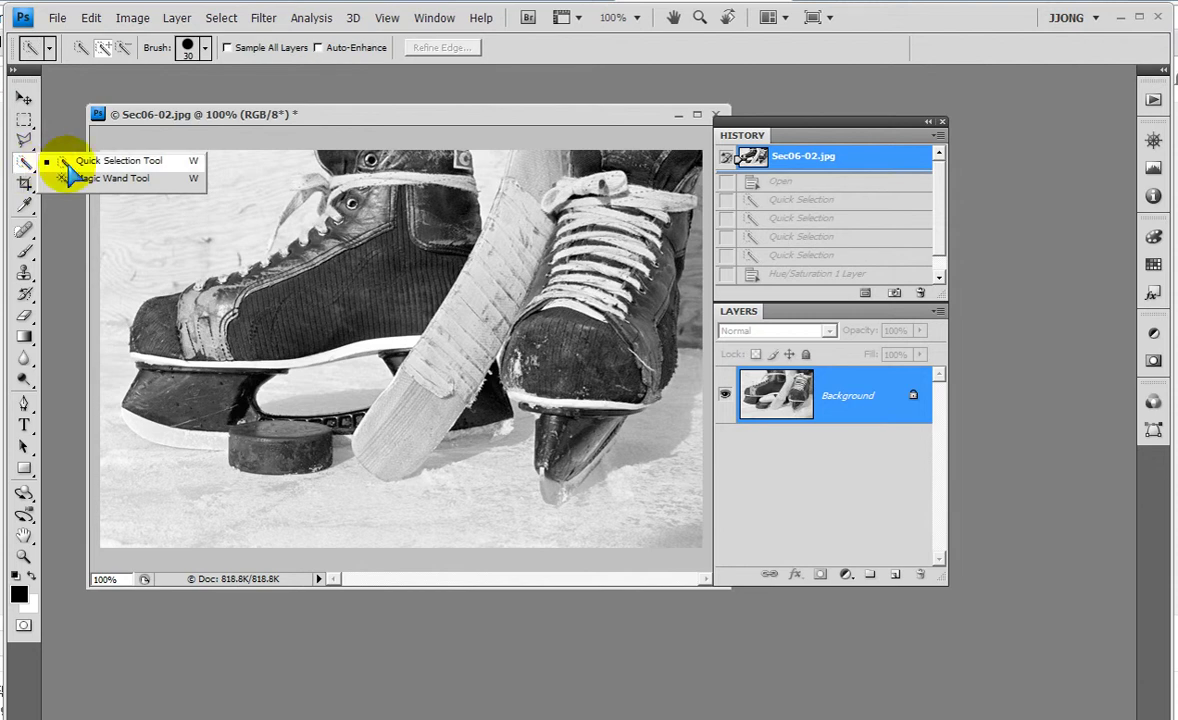
Quick-select the hockey stick, then subtract excess ice and right-skate laces
{"action": "left_click", "coordinate": [68, 163]}
{"action": "mouse_move", "coordinate": [473, 189]}
{"action": "left_mouse_down"}
{"action": "mouse_move", "coordinate": [471, 303]}
{"action": "mouse_move", "coordinate": [385, 438]}
{"action": "left_mouse_up"}
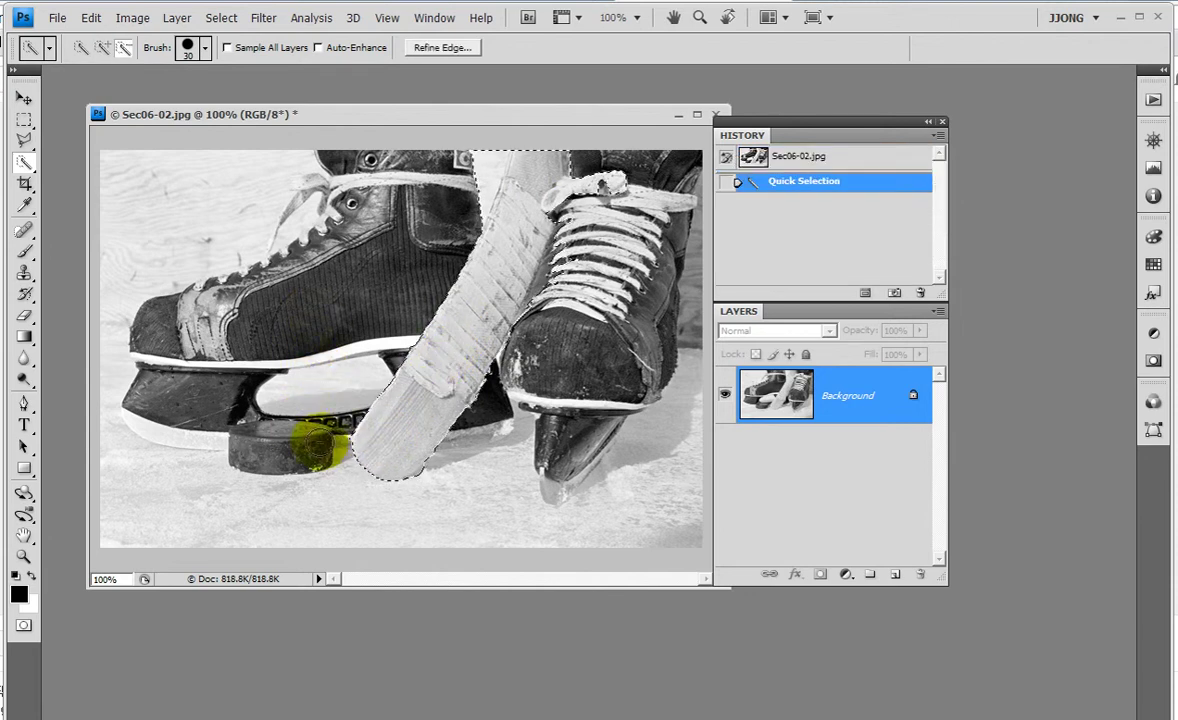
{"action": "left_click", "coordinate": [333, 431]}
{"action": "left_click", "coordinate": [447, 471]}
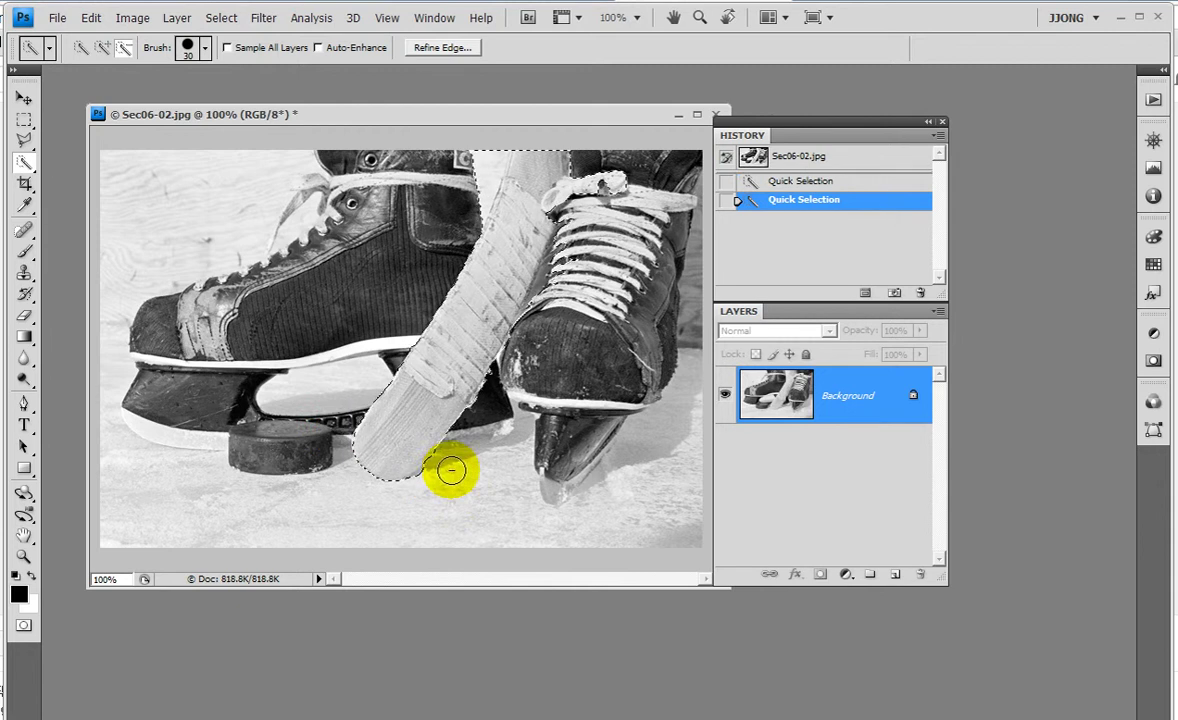
{"action": "left_click", "coordinate": [565, 262]}
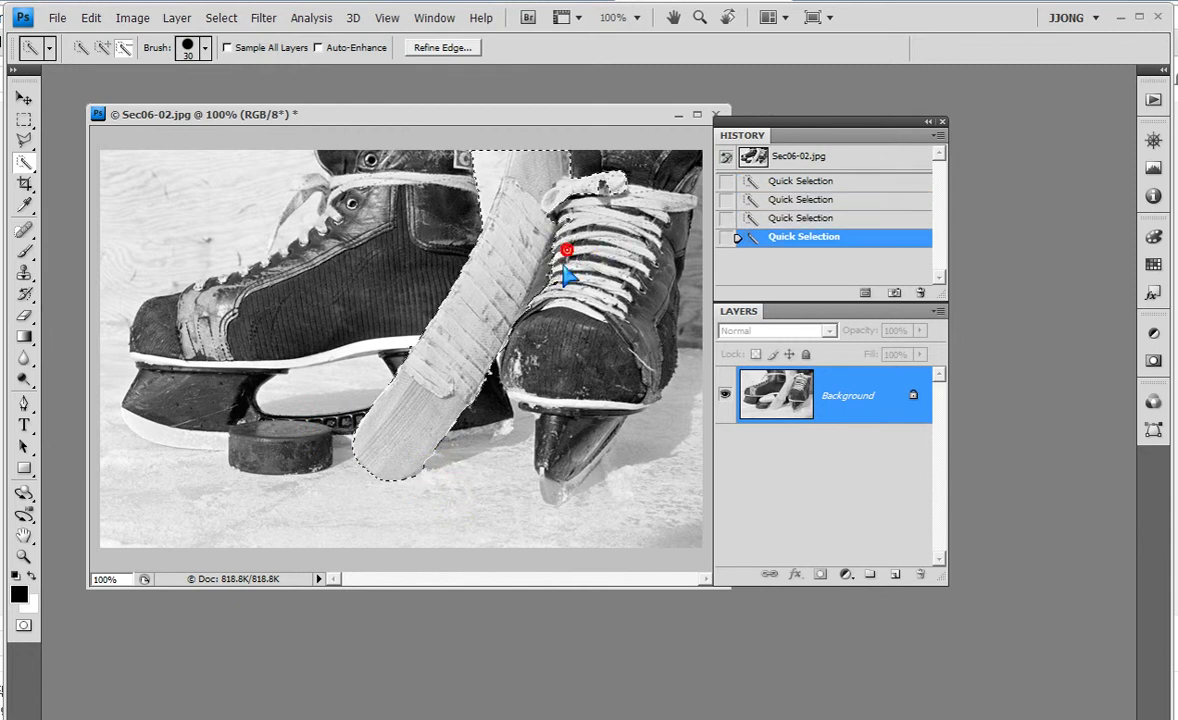
{"action": "left_click", "coordinate": [561, 267]}
{"action": "left_click", "coordinate": [505, 292]}
{"action": "left_click", "coordinate": [525, 330]}
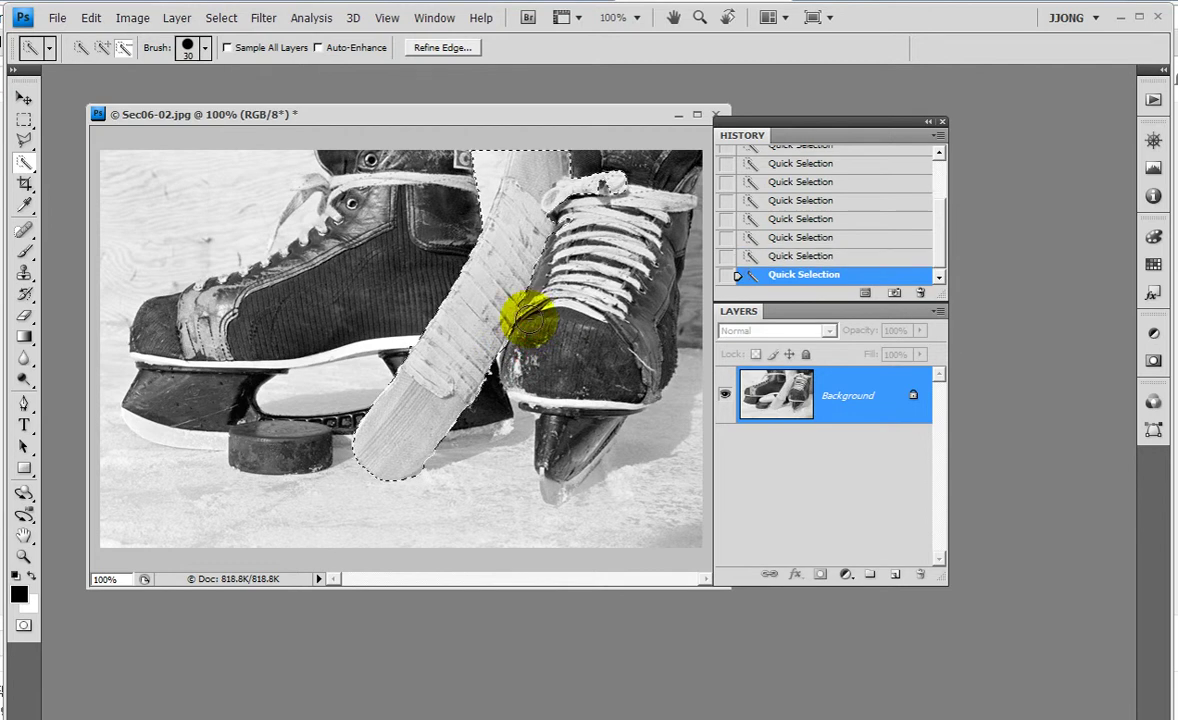
Remove the remaining stray lace areas from the stick selection and return to Add mode
{"action": "left_click", "coordinate": [496, 315]}
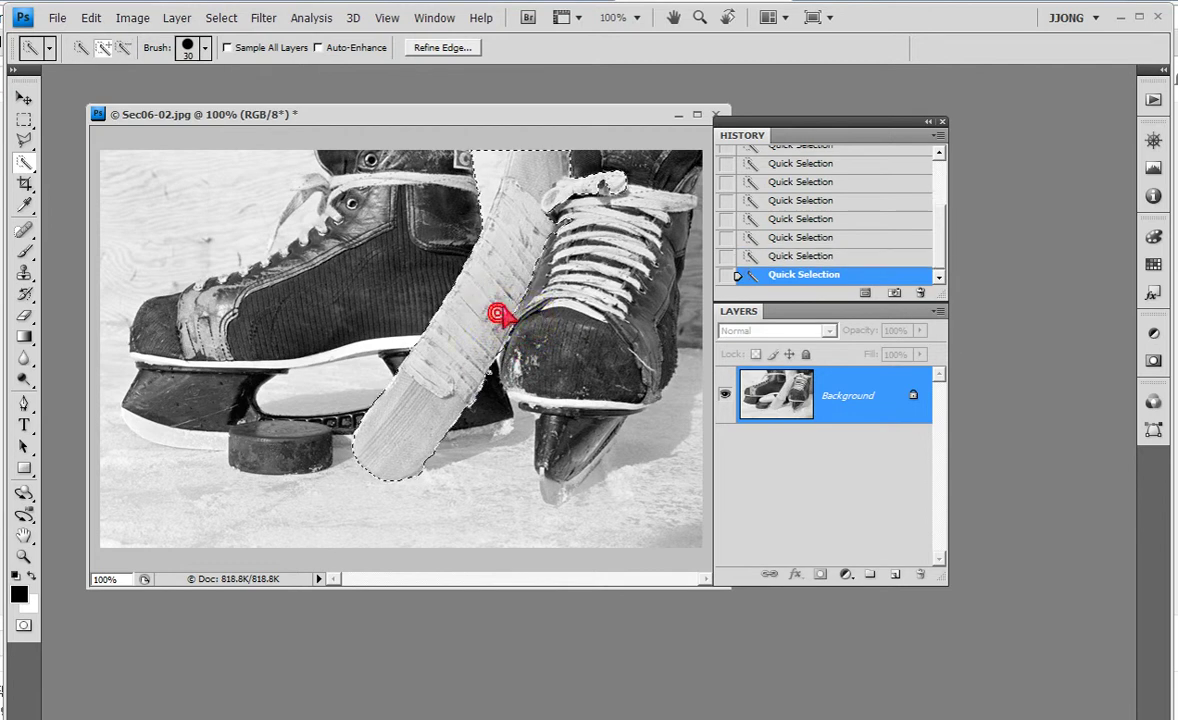
{"action": "left_click", "coordinate": [504, 302]}
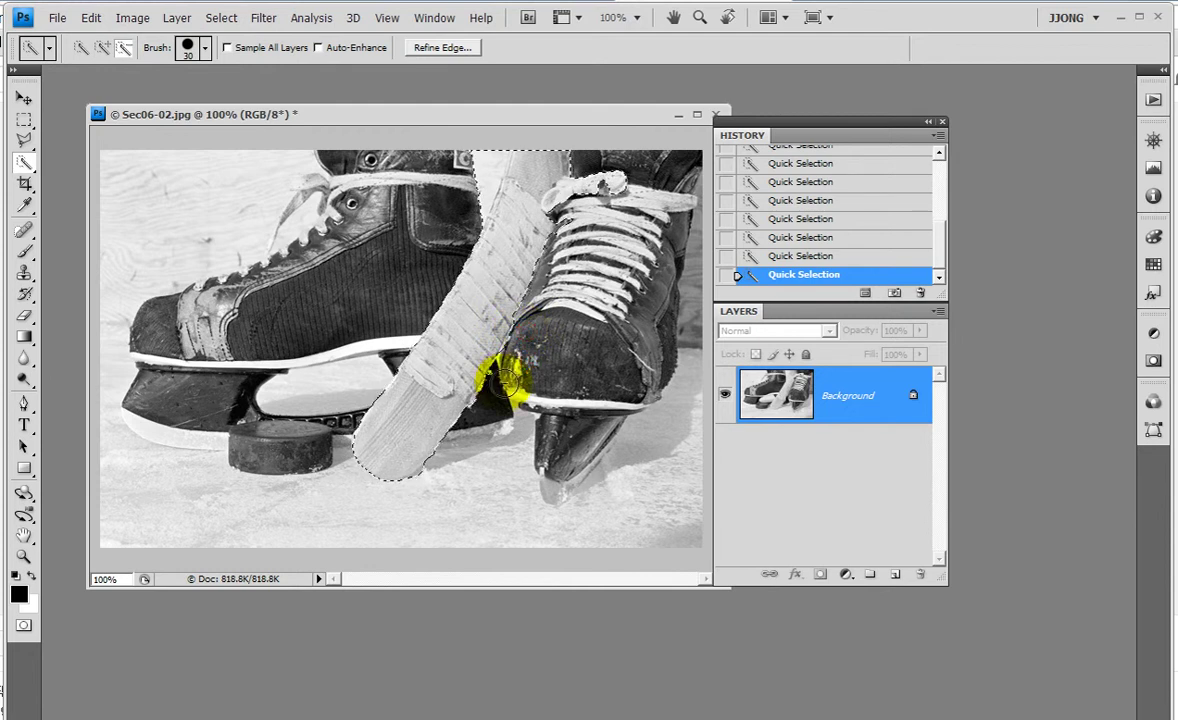
{"action": "left_click", "coordinate": [477, 165]}
{"action": "left_click", "coordinate": [603, 189]}
{"action": "left_click", "coordinate": [577, 226]}
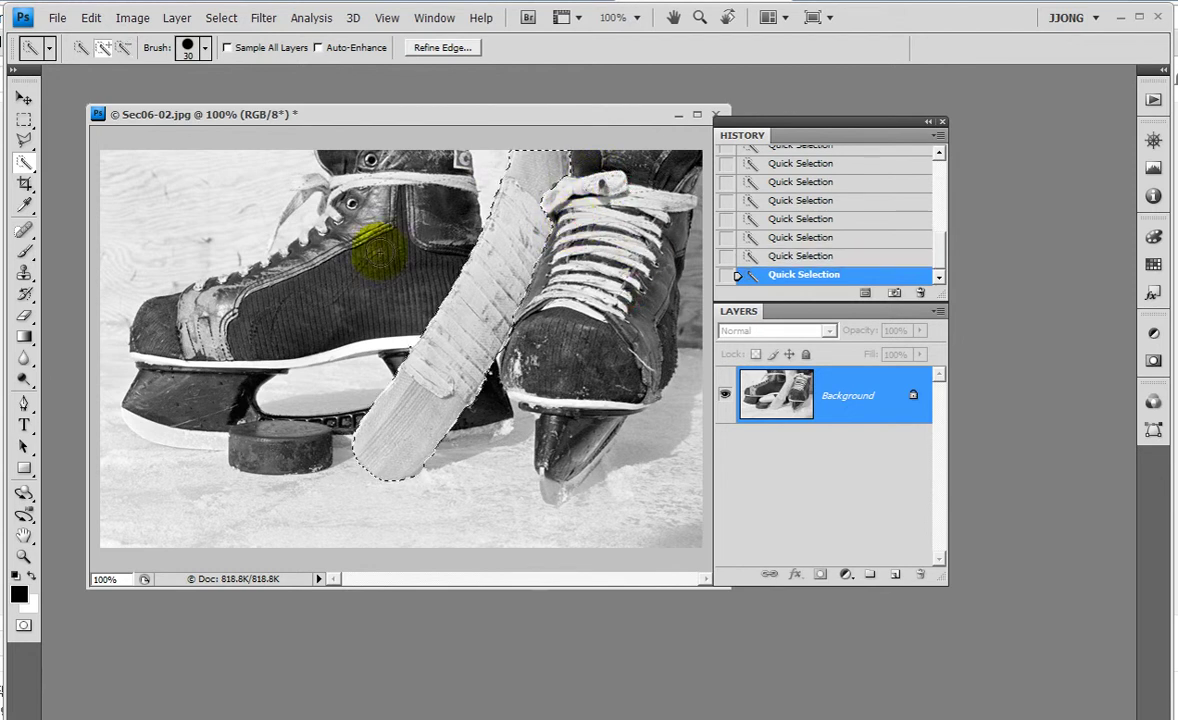
{"action": "left_click", "coordinate": [78, 48]}
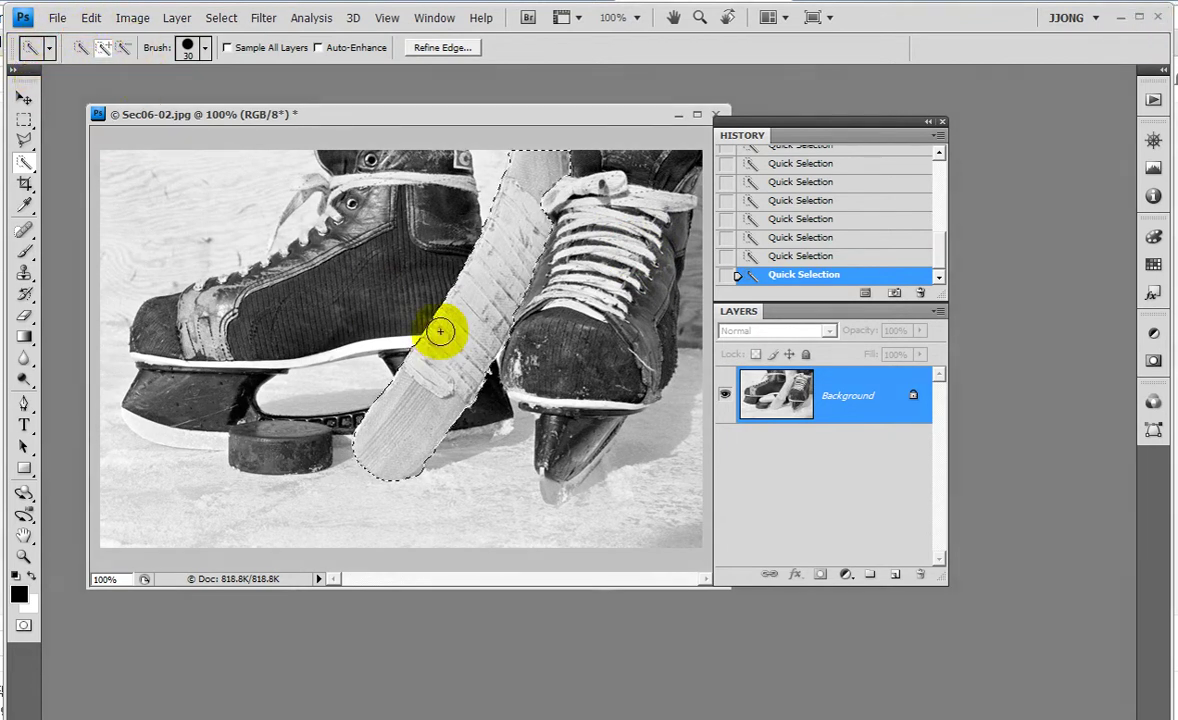
Add a Hue/Saturation layer with Colorize, Saturation 55 and Hue 266 for the stick
{"action": "left_click", "coordinate": [845, 577]}
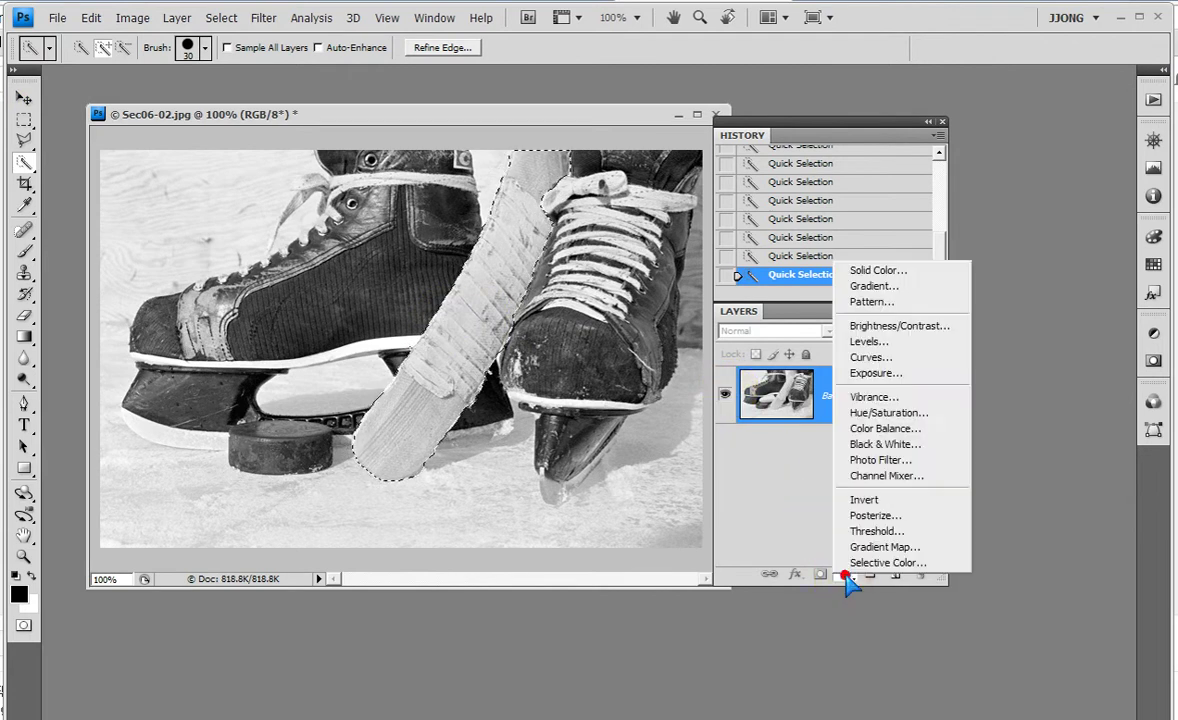
{"action": "left_click", "coordinate": [910, 416]}
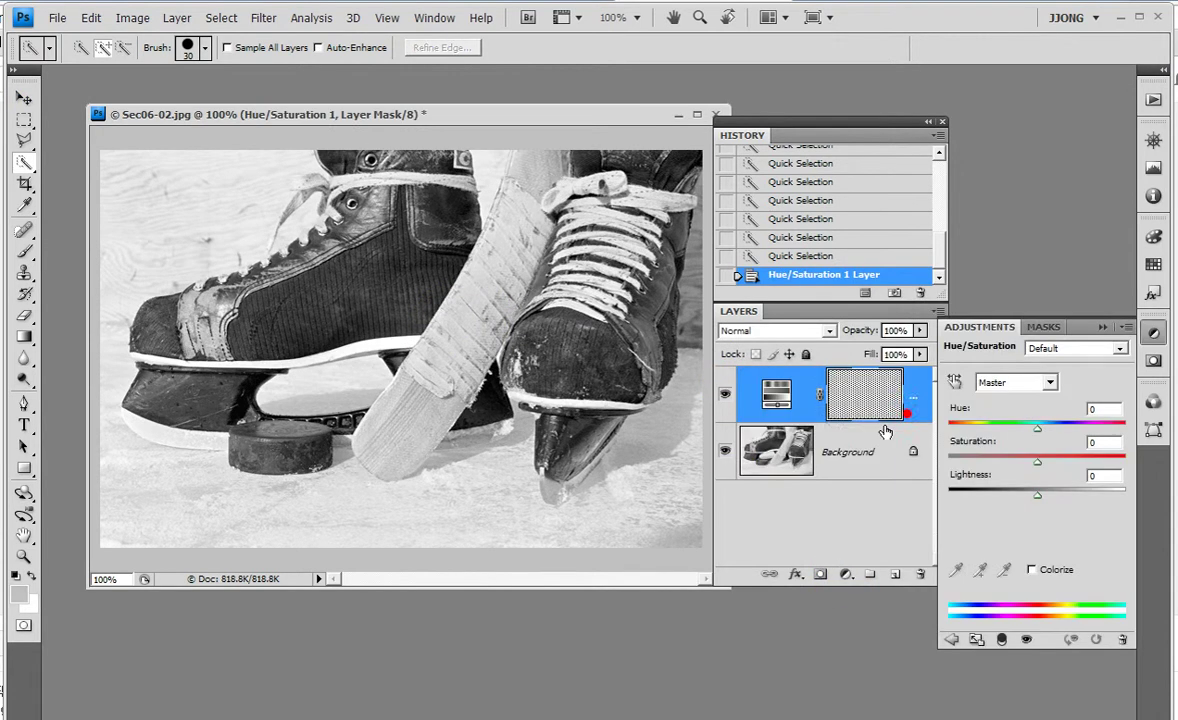
{"action": "left_click", "coordinate": [1033, 569]}
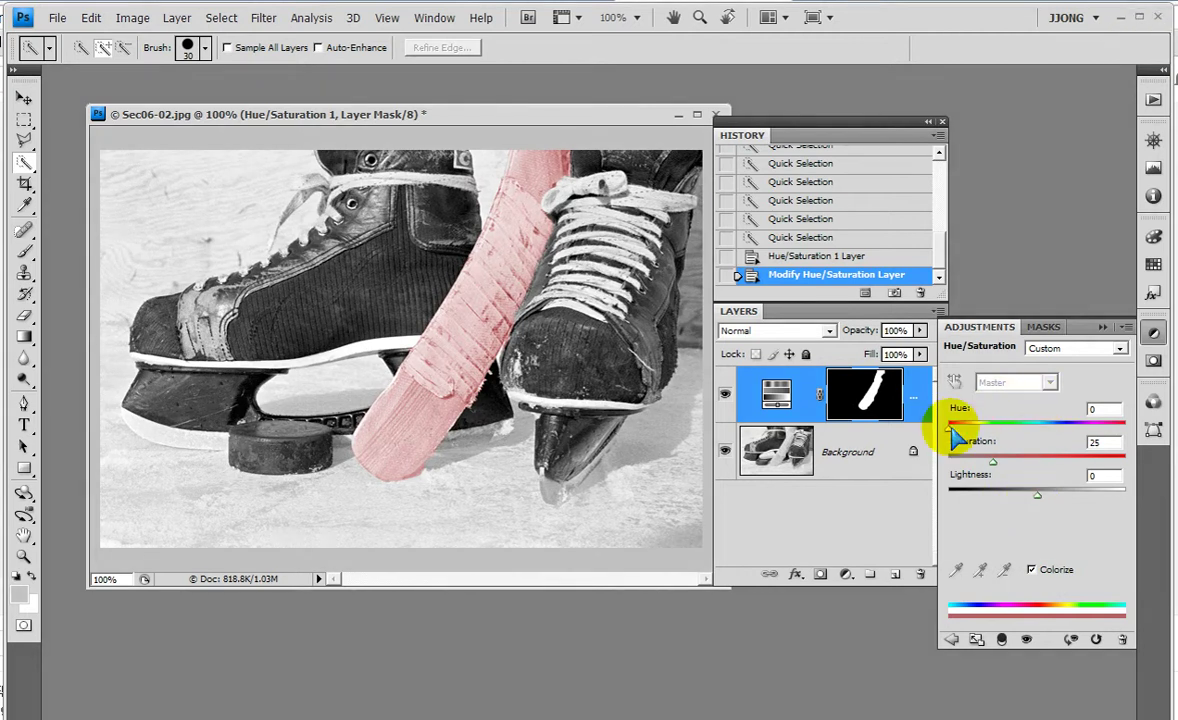
{"action": "left_click_drag", "start_coordinate": [993, 461], "coordinate": [1053, 463]}
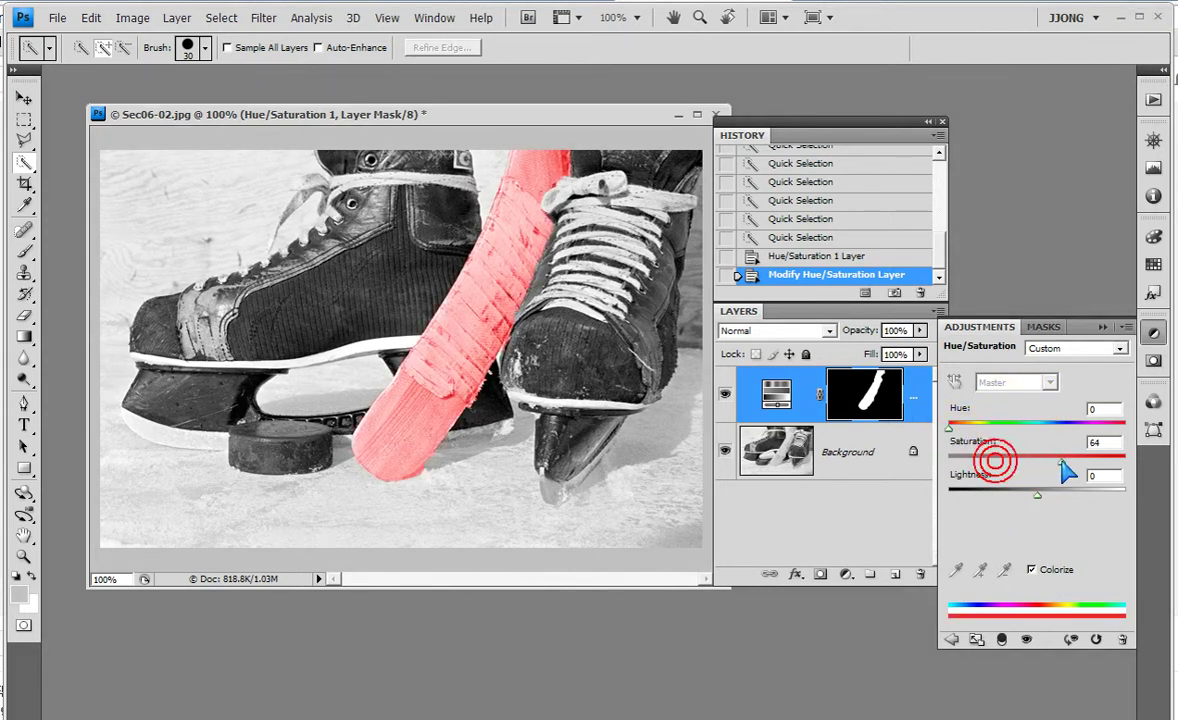
{"action": "left_click_drag", "start_coordinate": [953, 426], "coordinate": [1086, 431]}
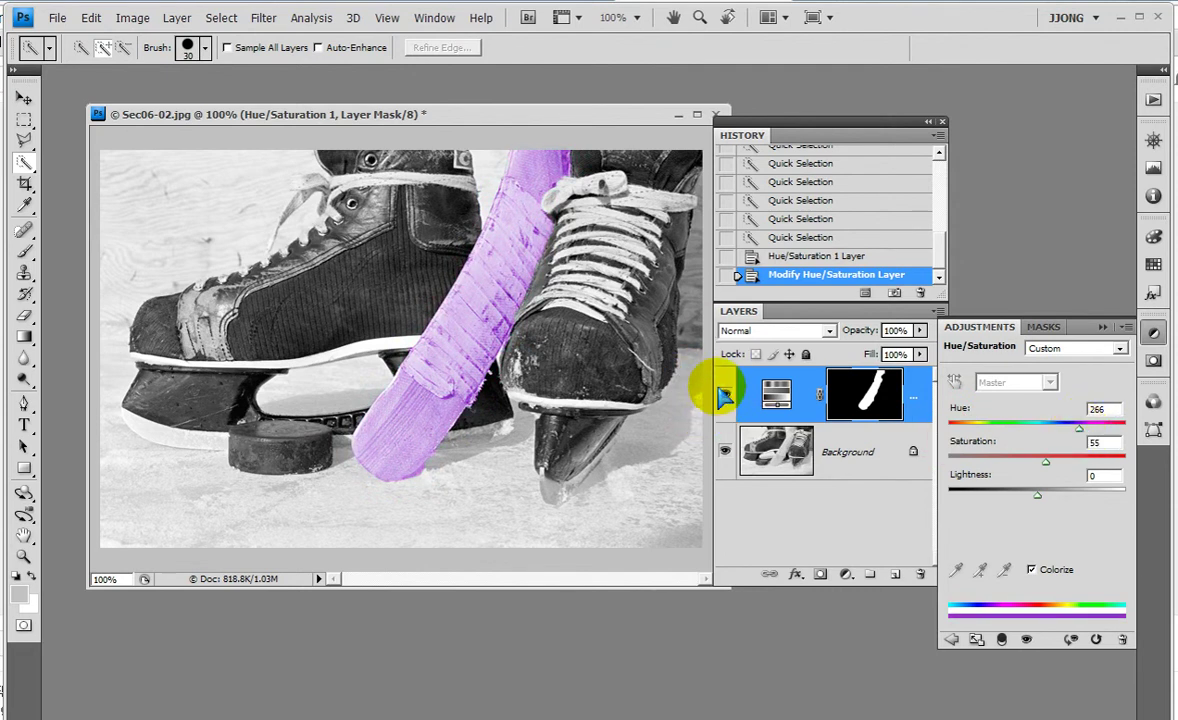
{"action": "left_click_drag", "start_coordinate": [690, 360], "coordinate": [962, 425]}
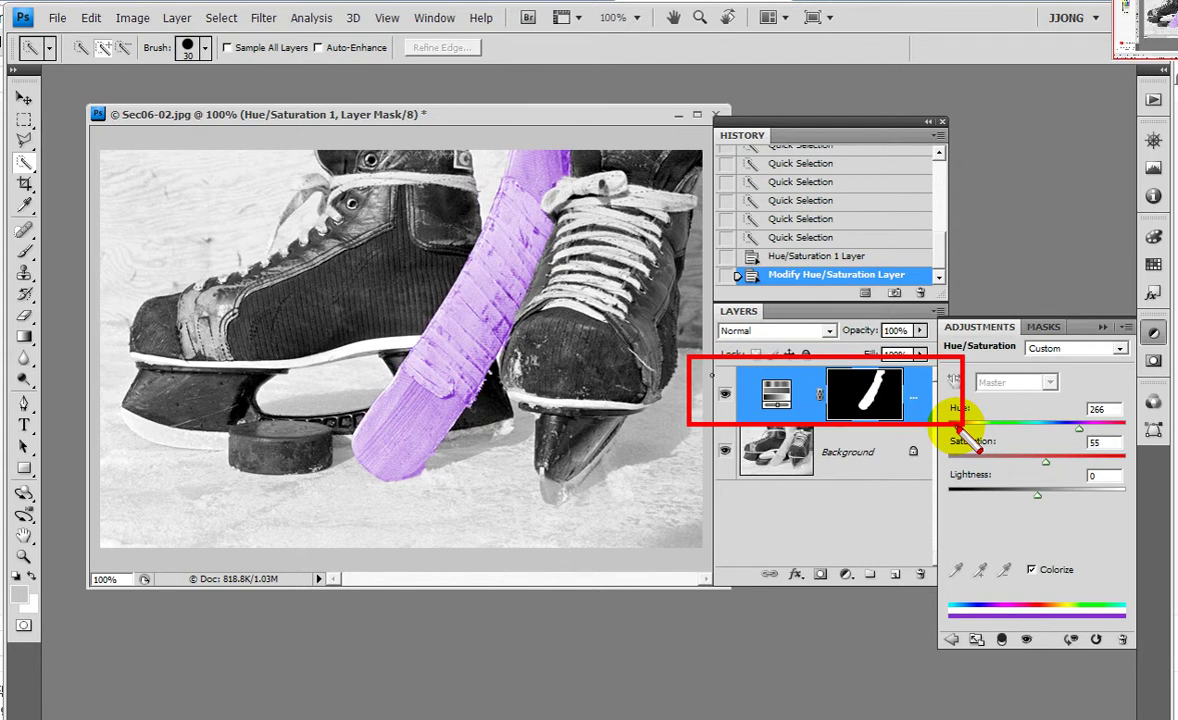
{"action": "left_click_drag", "start_coordinate": [827, 363], "coordinate": [907, 420]}
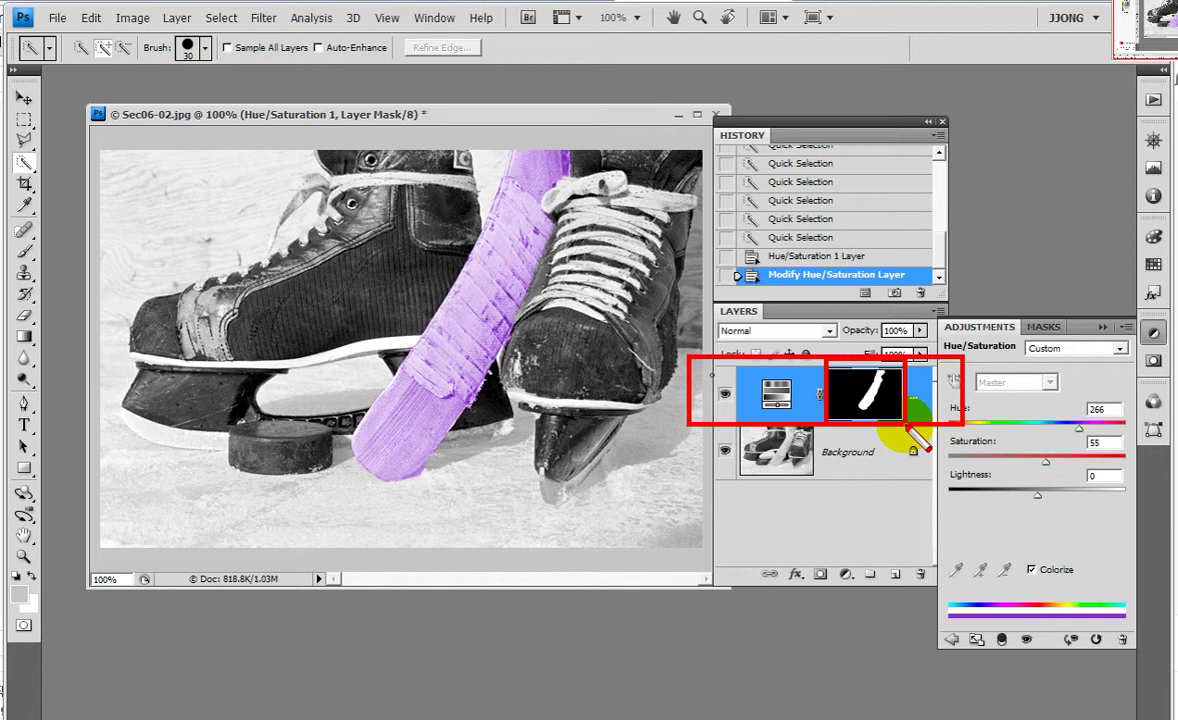
Toggle the Hue/Saturation settings panel open and shut, leaving it collapsed
{"action": "left_click", "coordinate": [1098, 328]}
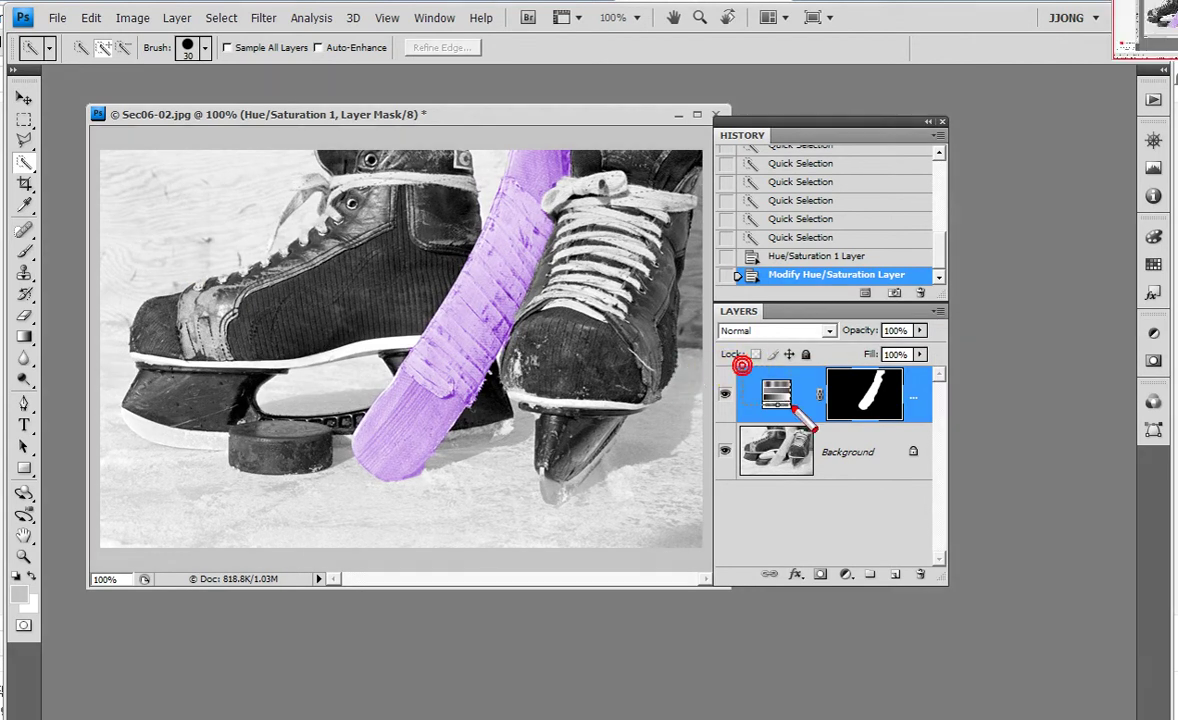
{"action": "left_click", "coordinate": [776, 395]}
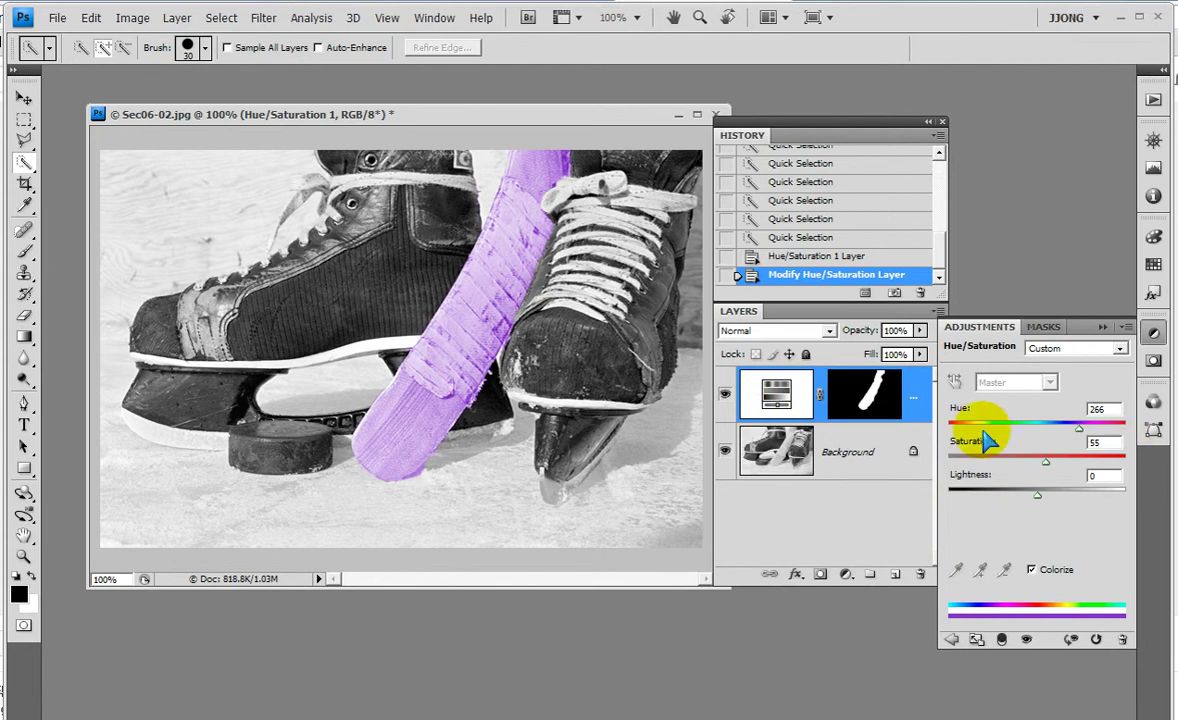
{"action": "left_click", "coordinate": [1100, 328]}
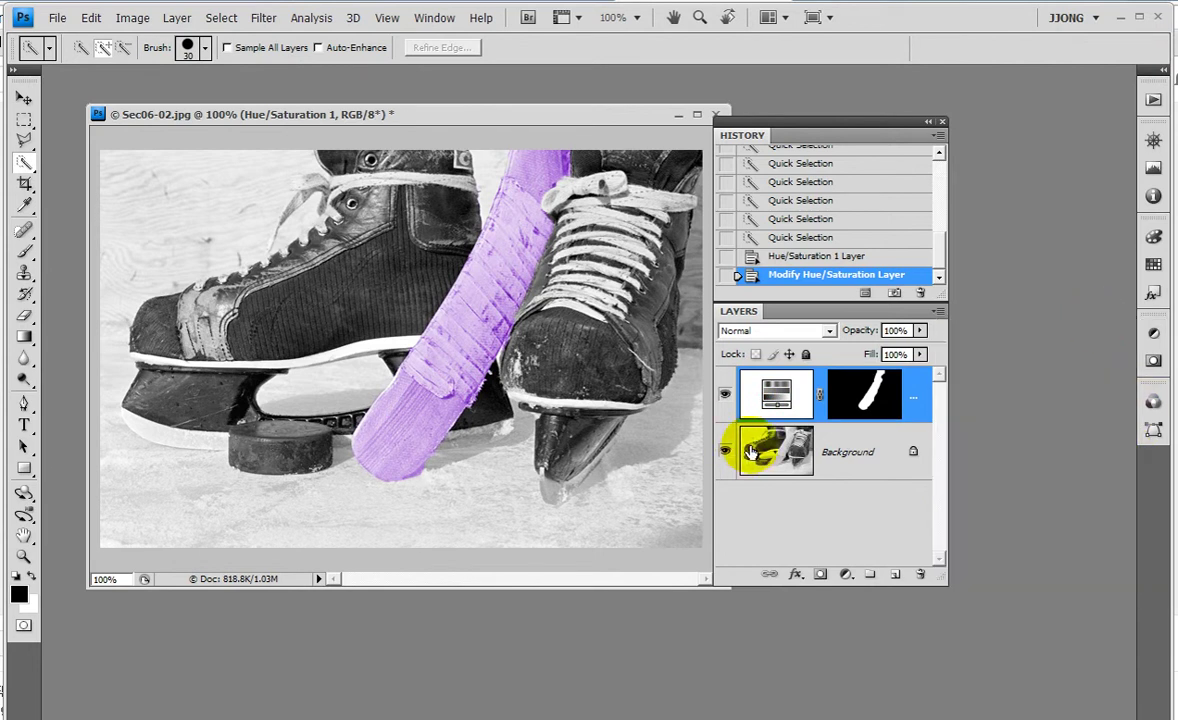
{"action": "left_click", "coordinate": [776, 395]}
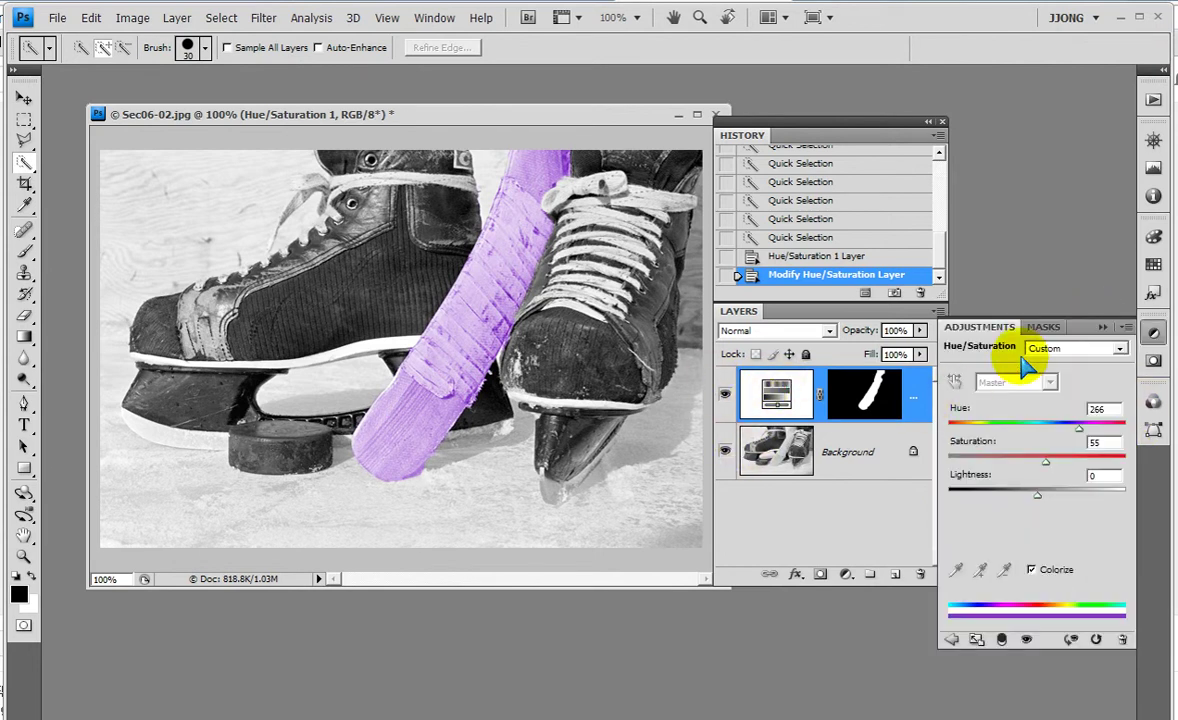
{"action": "left_click", "coordinate": [1100, 322]}
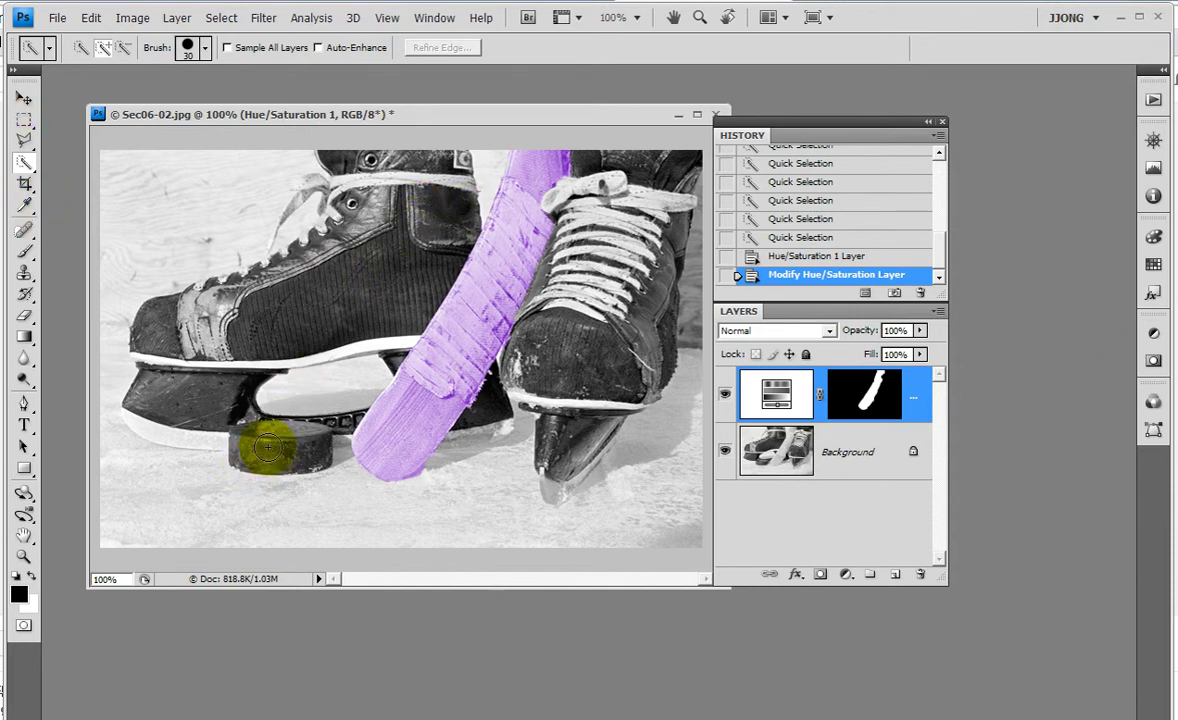
Quick-select the puck, trim the excess above it, and open the adjustment layer list
{"action": "mouse_move", "coordinate": [266, 447]}
{"action": "left_mouse_down"}
{"action": "mouse_move", "coordinate": [291, 448]}
{"action": "mouse_move", "coordinate": [245, 398]}
{"action": "mouse_move", "coordinate": [318, 400]}
{"action": "mouse_move", "coordinate": [354, 413]}
{"action": "mouse_move", "coordinate": [355, 426]}
{"action": "left_mouse_up"}
{"action": "left_click", "coordinate": [302, 408]}
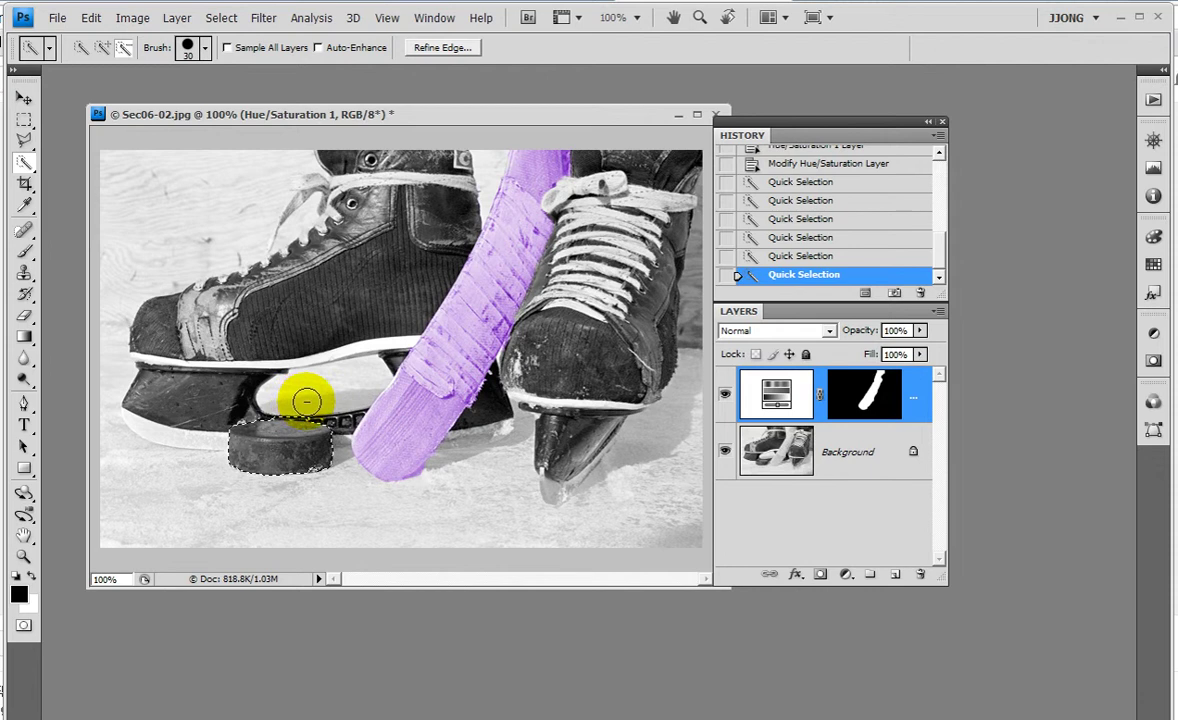
{"action": "left_click", "coordinate": [306, 401]}
{"action": "left_click", "coordinate": [297, 401]}
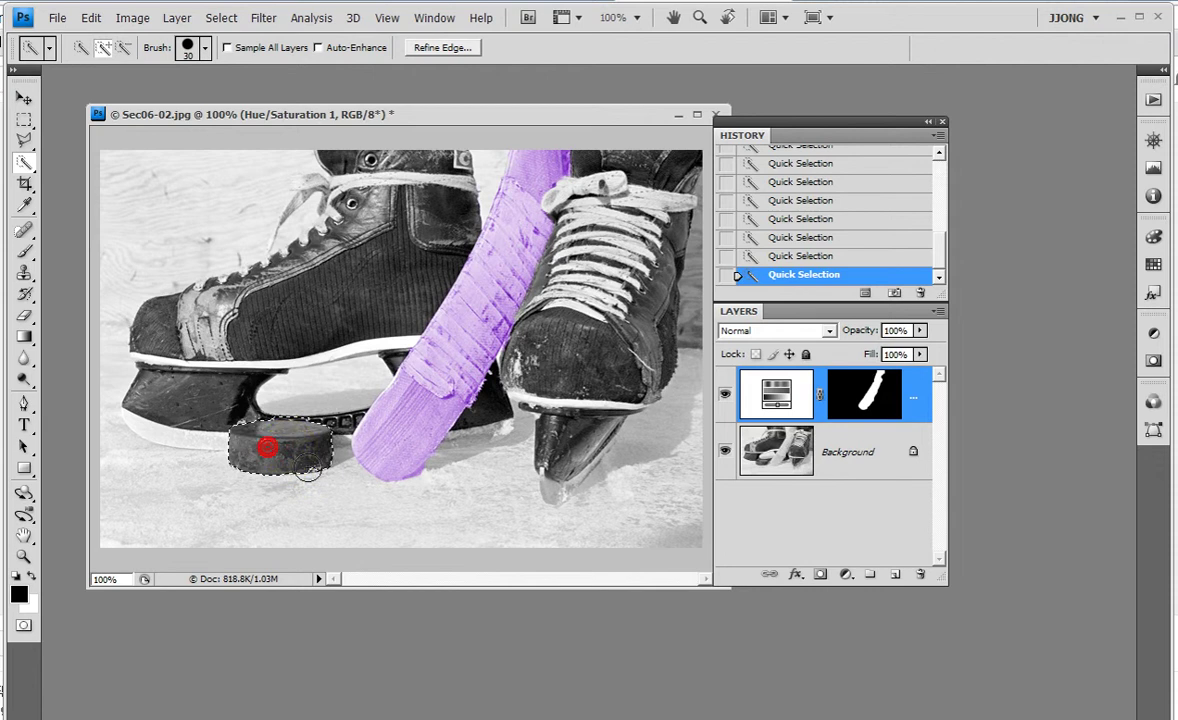
{"action": "left_click", "coordinate": [845, 574]}
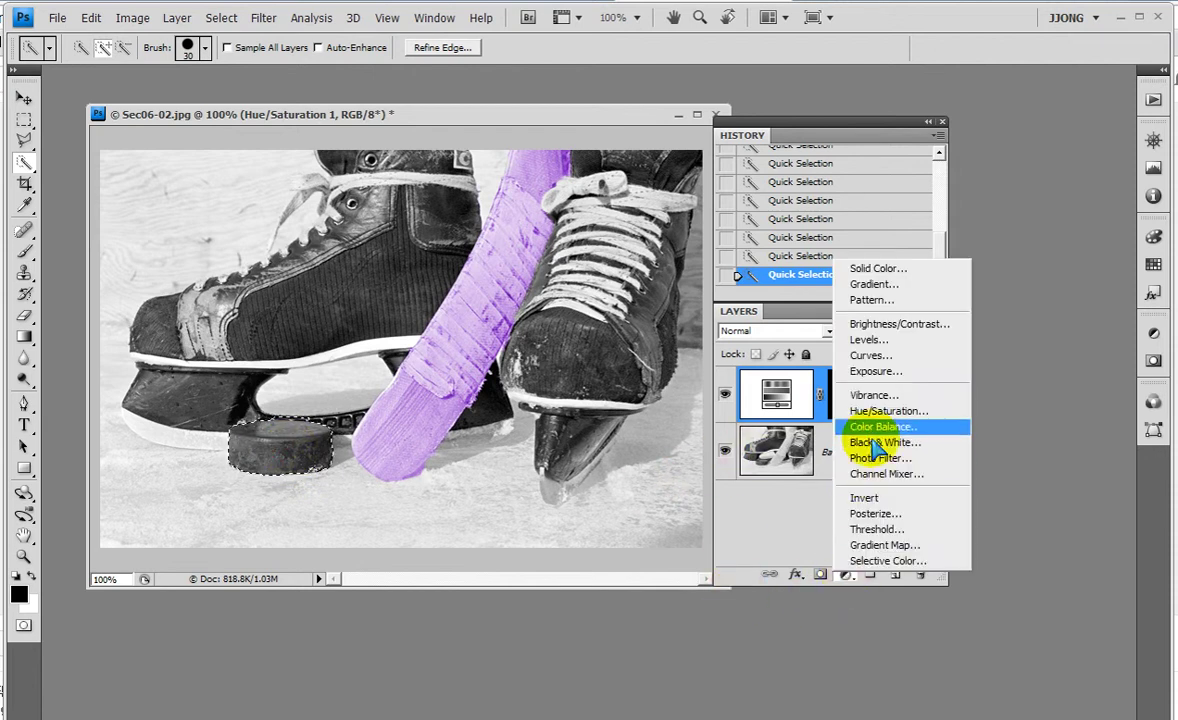
Colorize the puck red with a Hue/Saturation layer at Saturation 81, then start selecting the left skate
{"action": "left_click", "coordinate": [888, 411]}
{"action": "left_click", "coordinate": [1031, 569]}
{"action": "left_click_drag", "start_coordinate": [993, 460], "coordinate": [1075, 461]}
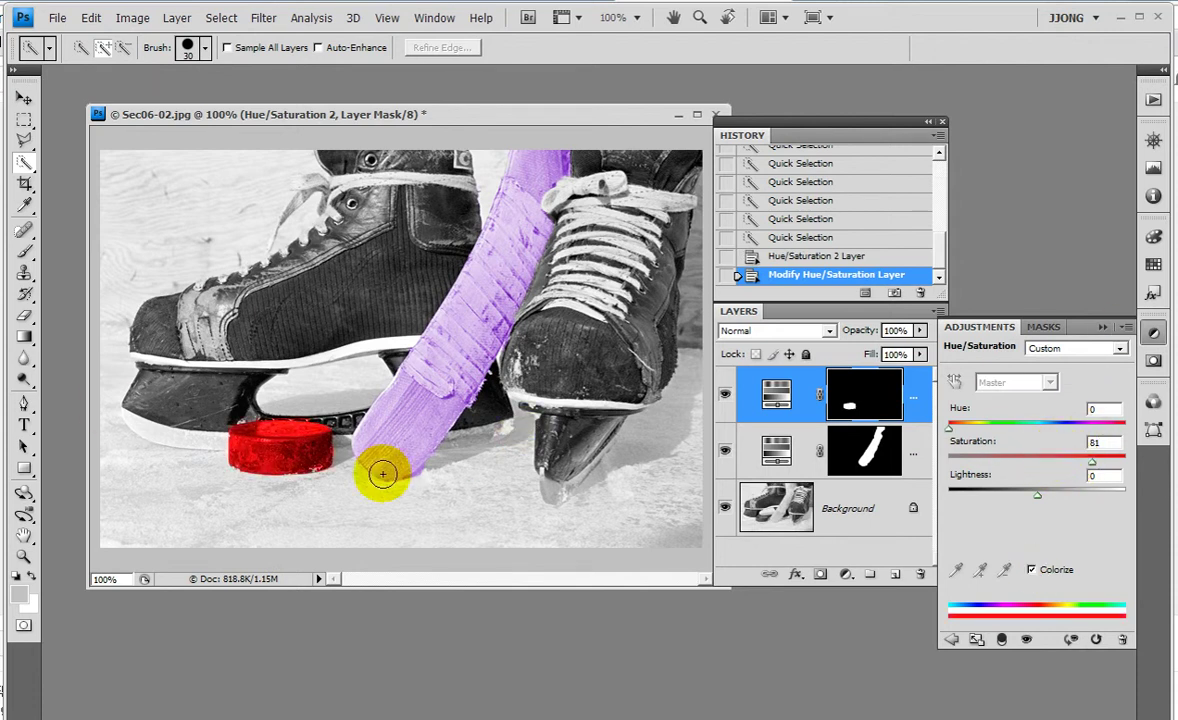
{"action": "left_click", "coordinate": [889, 398]}
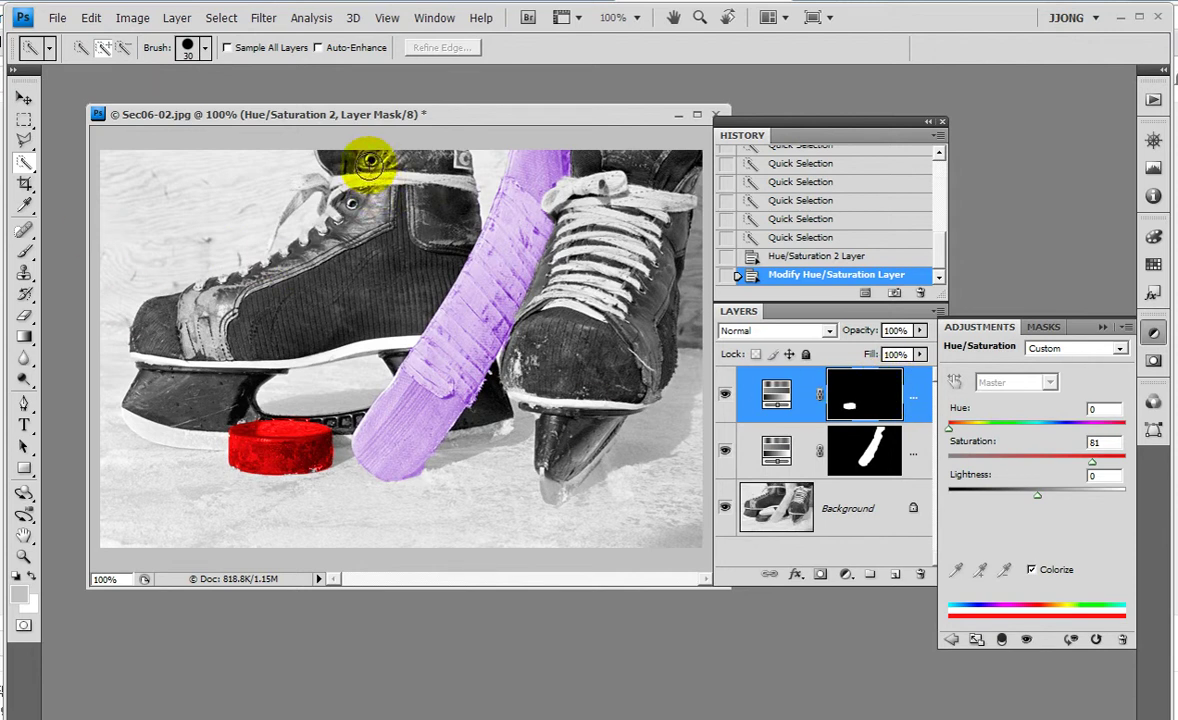
{"action": "mouse_move", "coordinate": [370, 161]}
{"action": "left_mouse_down"}
{"action": "mouse_move", "coordinate": [226, 298]}
{"action": "mouse_move", "coordinate": [195, 311]}
{"action": "left_mouse_up"}
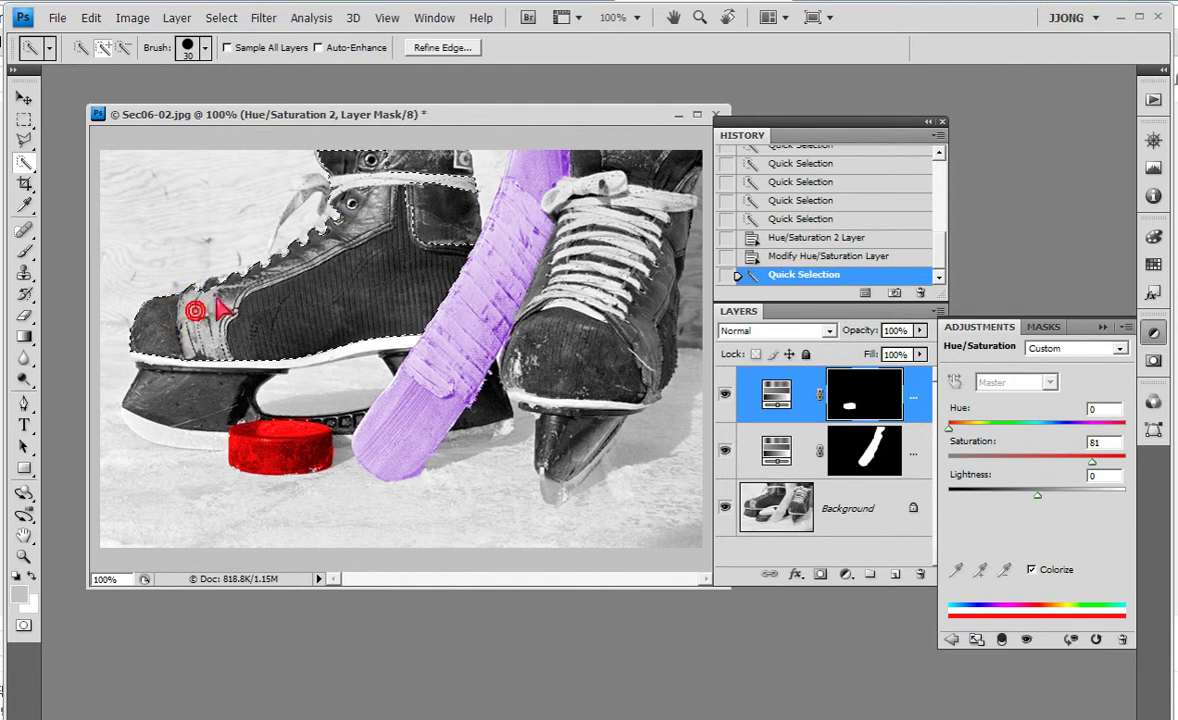
Extend the selection over the left skate's boot top and blade, shrinking the brush to 15 px
{"action": "left_click", "coordinate": [374, 186]}
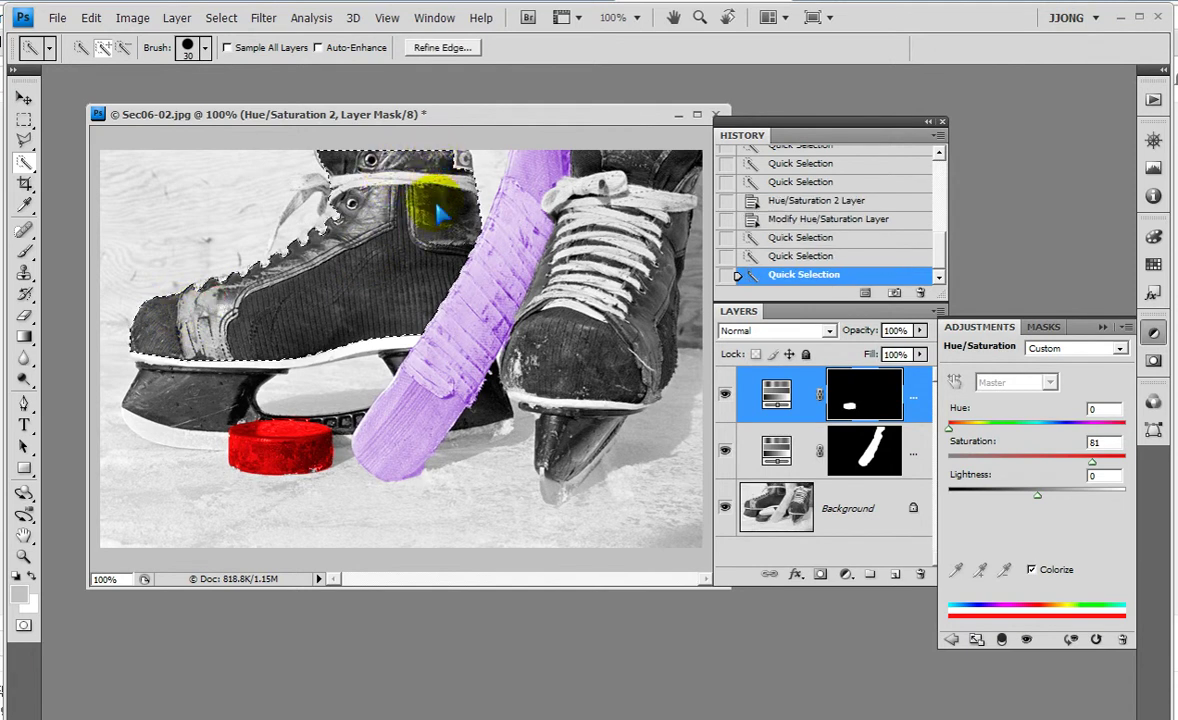
{"action": "left_click_drag", "start_coordinate": [395, 192], "coordinate": [450, 155]}
{"action": "left_click", "coordinate": [326, 208]}
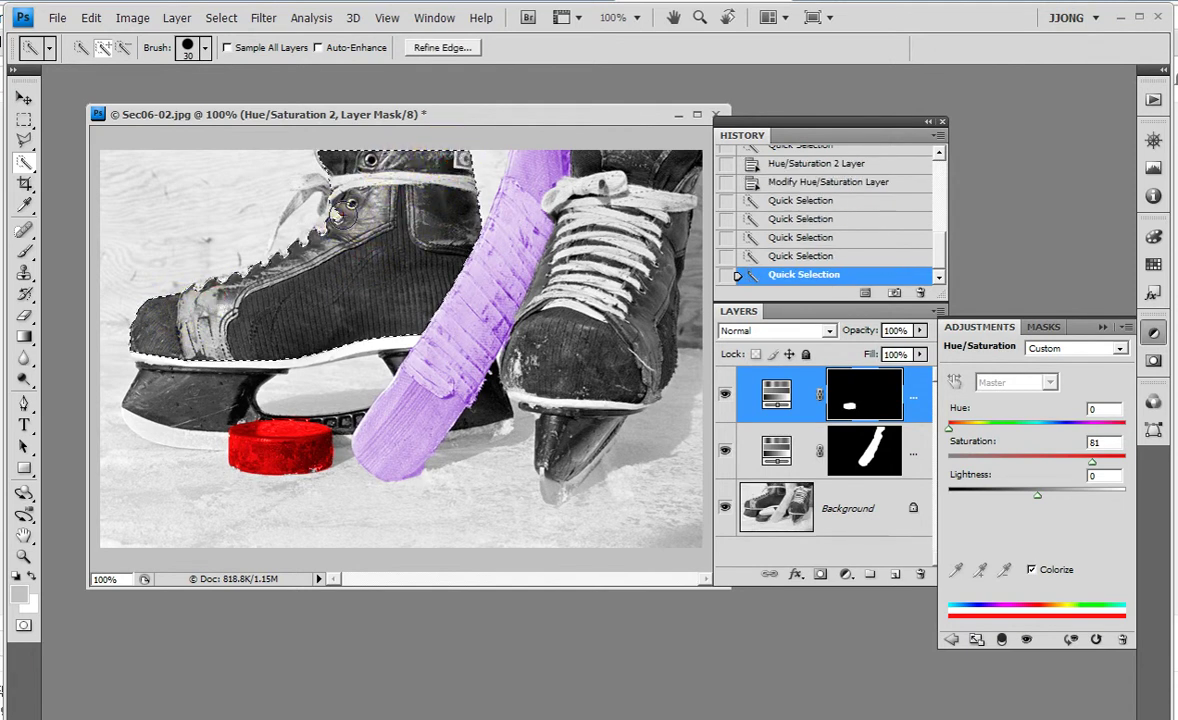
{"action": "left_click_drag", "start_coordinate": [272, 341], "coordinate": [158, 386]}
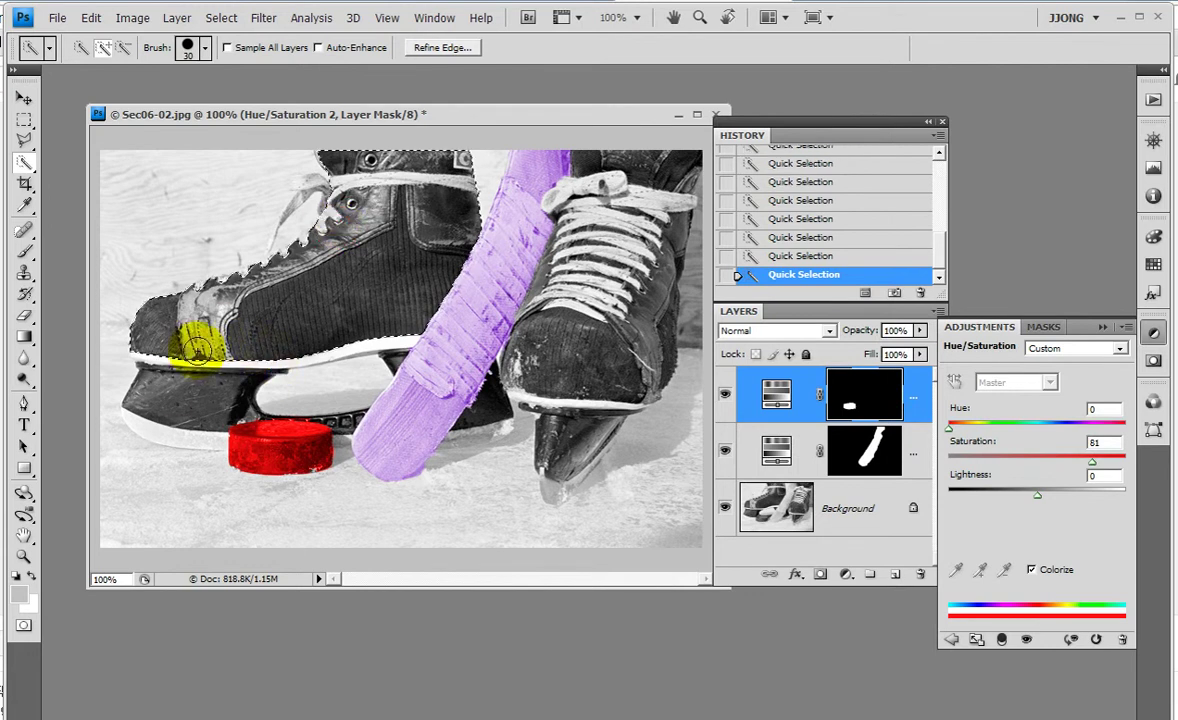
{"action": "left_click", "coordinate": [195, 405]}
{"action": "key", "text": "bracketleft"}
{"action": "left_click_drag", "start_coordinate": [481, 400], "coordinate": [490, 405]}
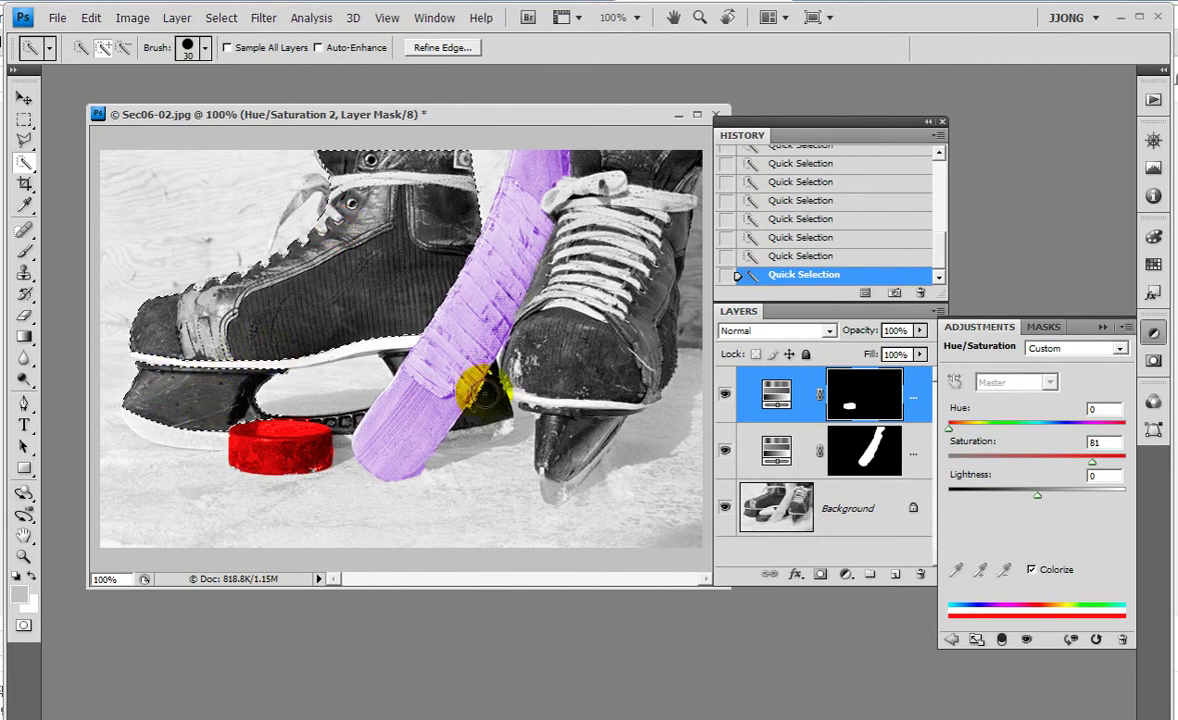
{"action": "key", "text": "bracketleft"}
{"action": "key", "text": "bracketleft"}
{"action": "left_click", "coordinate": [481, 409]}
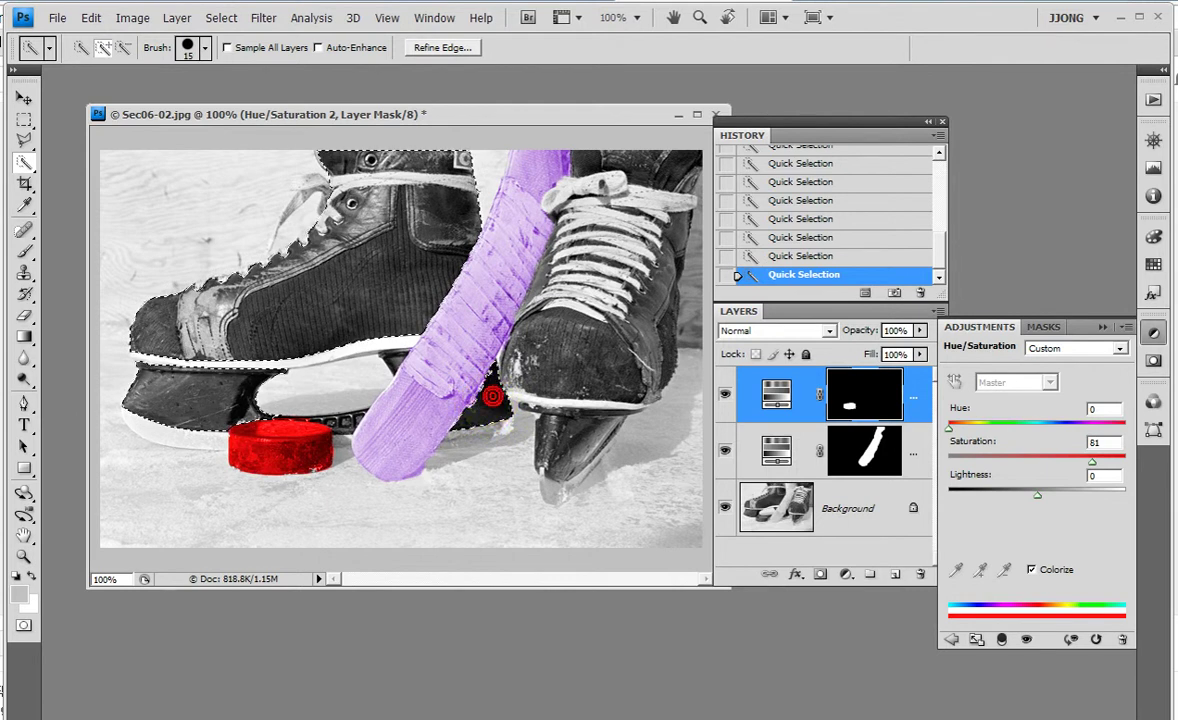
Add the remaining lower skate and blade areas behind the stick to the selection
{"action": "left_click_drag", "start_coordinate": [679, 494], "coordinate": [515, 592]}
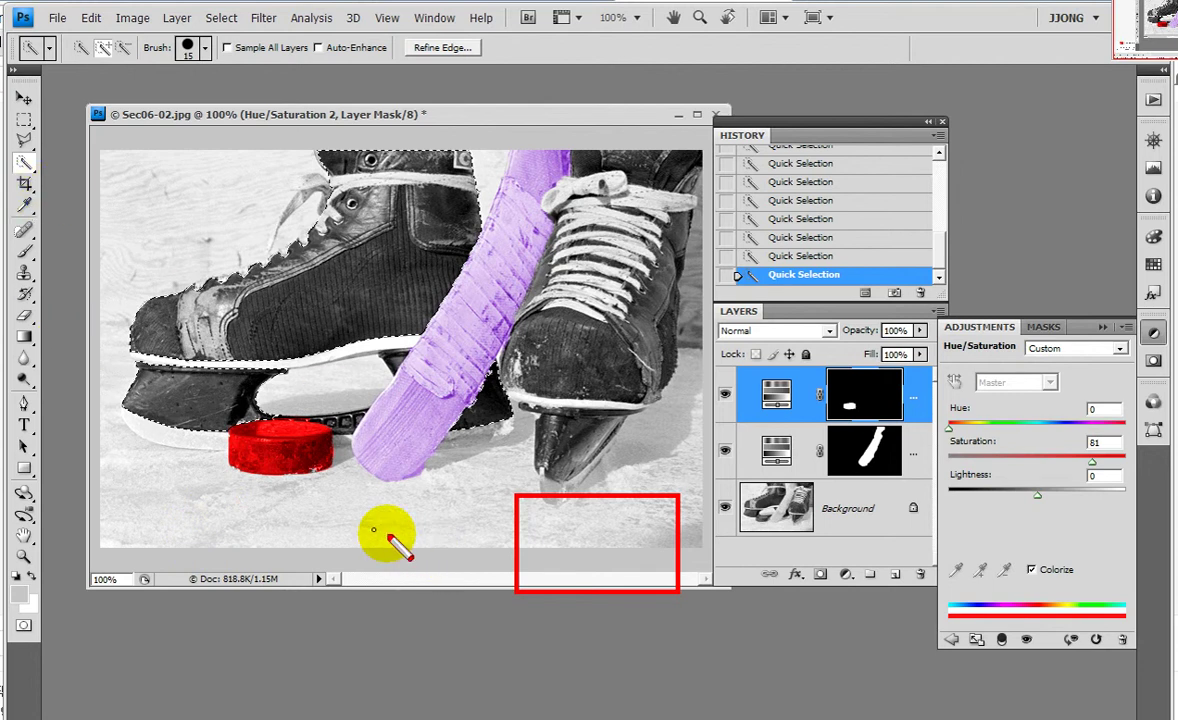
{"action": "left_click_drag", "start_coordinate": [357, 496], "coordinate": [413, 558]}
{"action": "left_click_drag", "start_coordinate": [421, 492], "coordinate": [494, 561]}
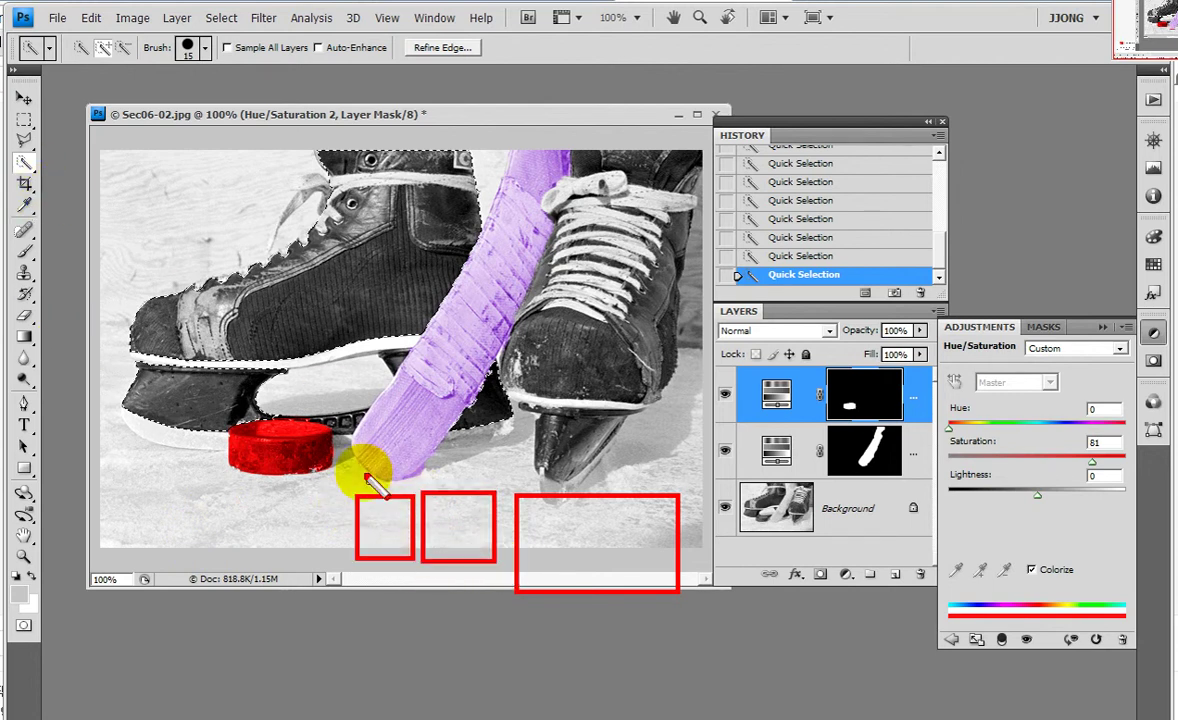
{"action": "left_click_drag", "start_coordinate": [390, 508], "coordinate": [391, 545]}
{"action": "mouse_move", "coordinate": [455, 518]}
{"action": "left_mouse_down"}
{"action": "mouse_move", "coordinate": [448, 540]}
{"action": "mouse_move", "coordinate": [340, 528]}
{"action": "mouse_move", "coordinate": [380, 592]}
{"action": "left_mouse_up"}
{"action": "mouse_move", "coordinate": [241, 540]}
{"action": "left_mouse_down"}
{"action": "mouse_move", "coordinate": [232, 620]}
{"action": "mouse_move", "coordinate": [270, 550]}
{"action": "left_mouse_up"}
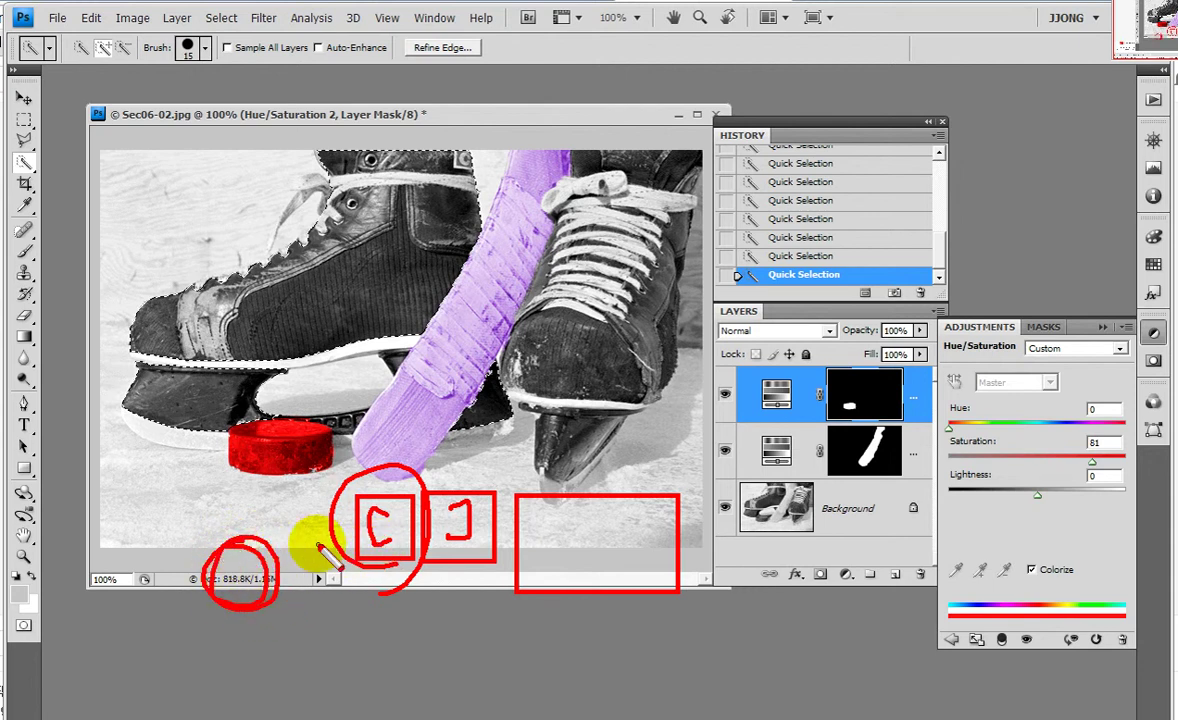
{"action": "left_click_drag", "start_coordinate": [481, 557], "coordinate": [474, 594]}
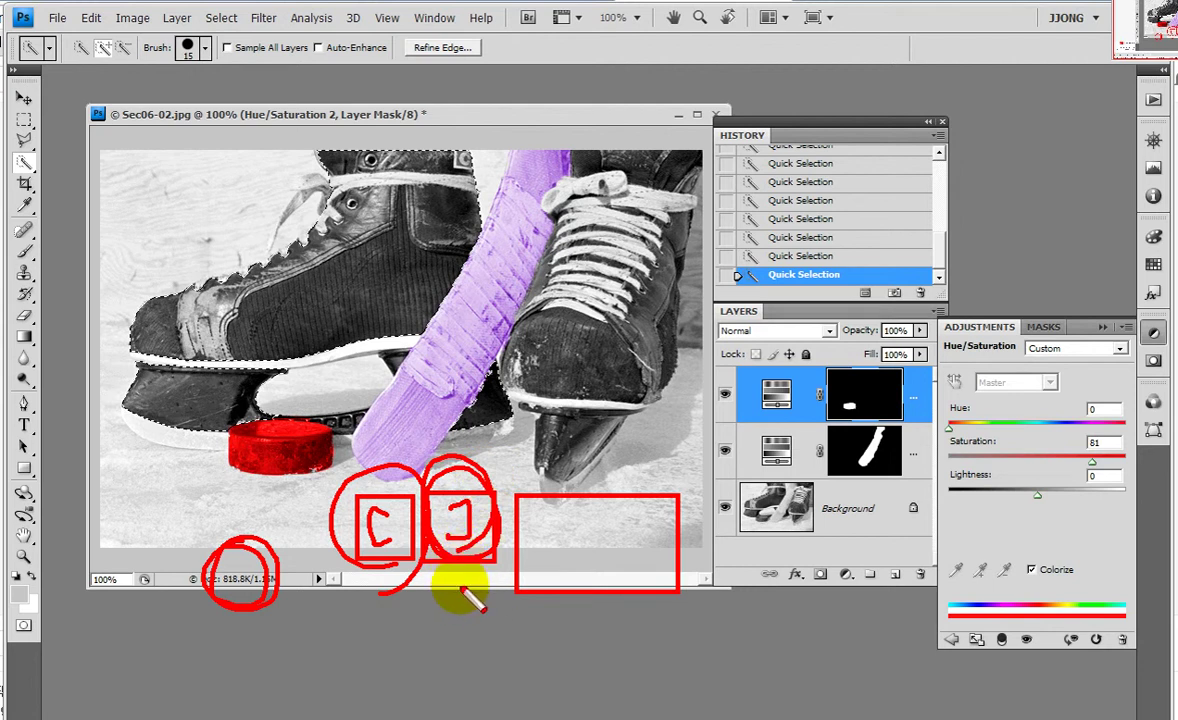
{"action": "left_click_drag", "start_coordinate": [479, 601], "coordinate": [510, 652]}
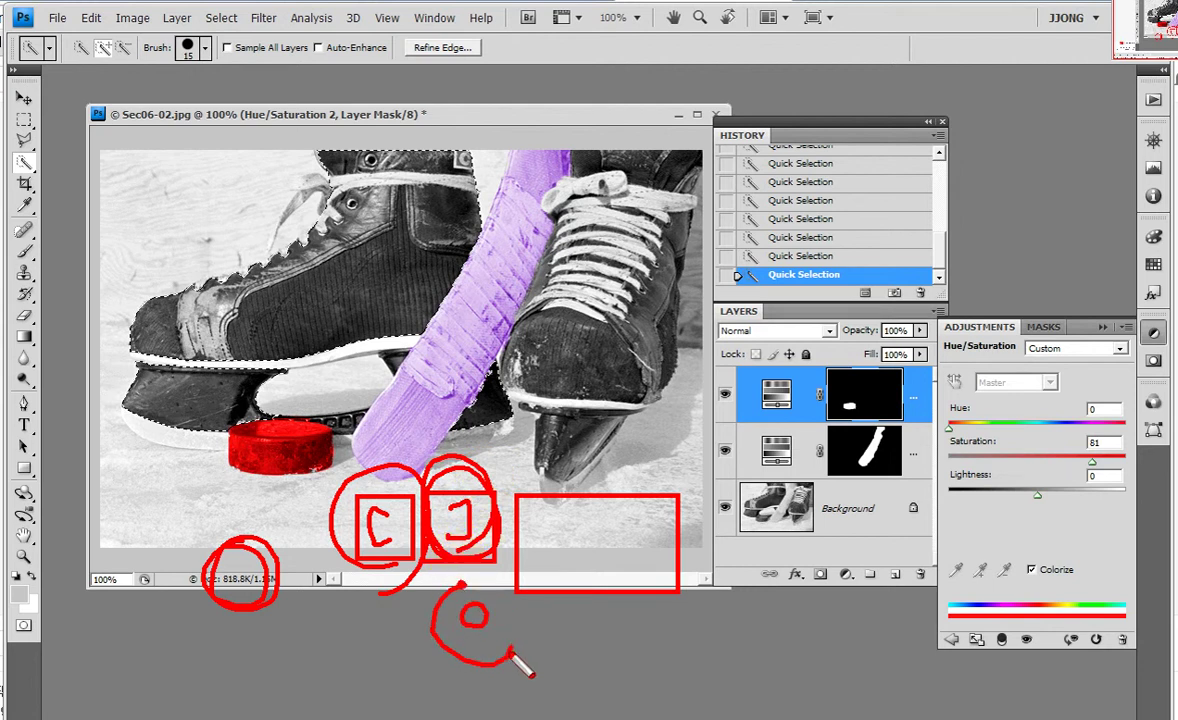
{"action": "left_click_drag", "start_coordinate": [465, 578], "coordinate": [390, 568]}
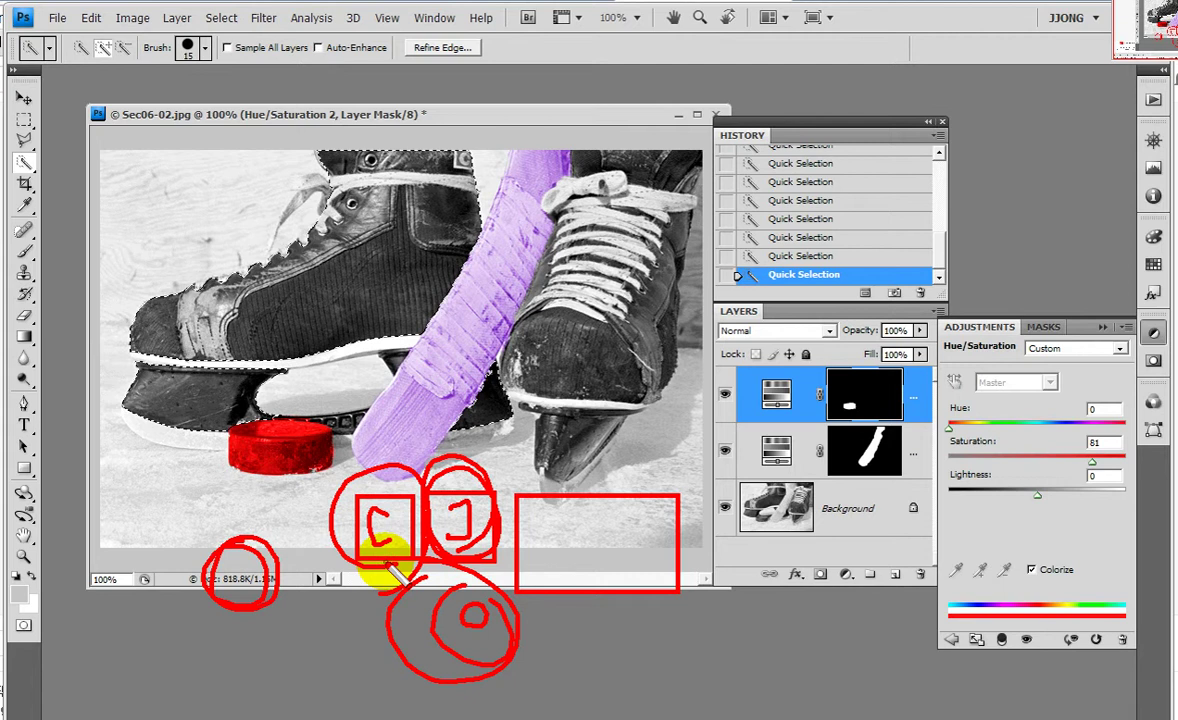
{"action": "key", "text": "Escape"}
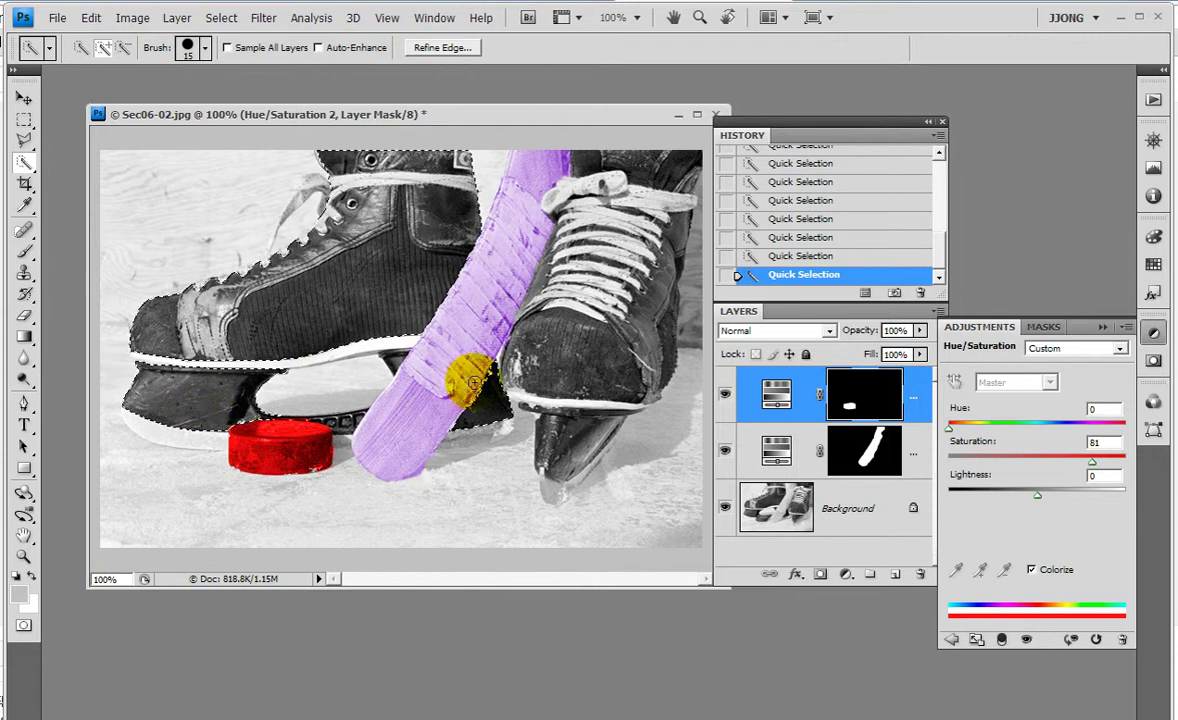
Add a Hue/Saturation layer colorizing the left skate green at Hue 138, Saturation 42
{"action": "left_click", "coordinate": [1102, 330]}
{"action": "left_click", "coordinate": [845, 576]}
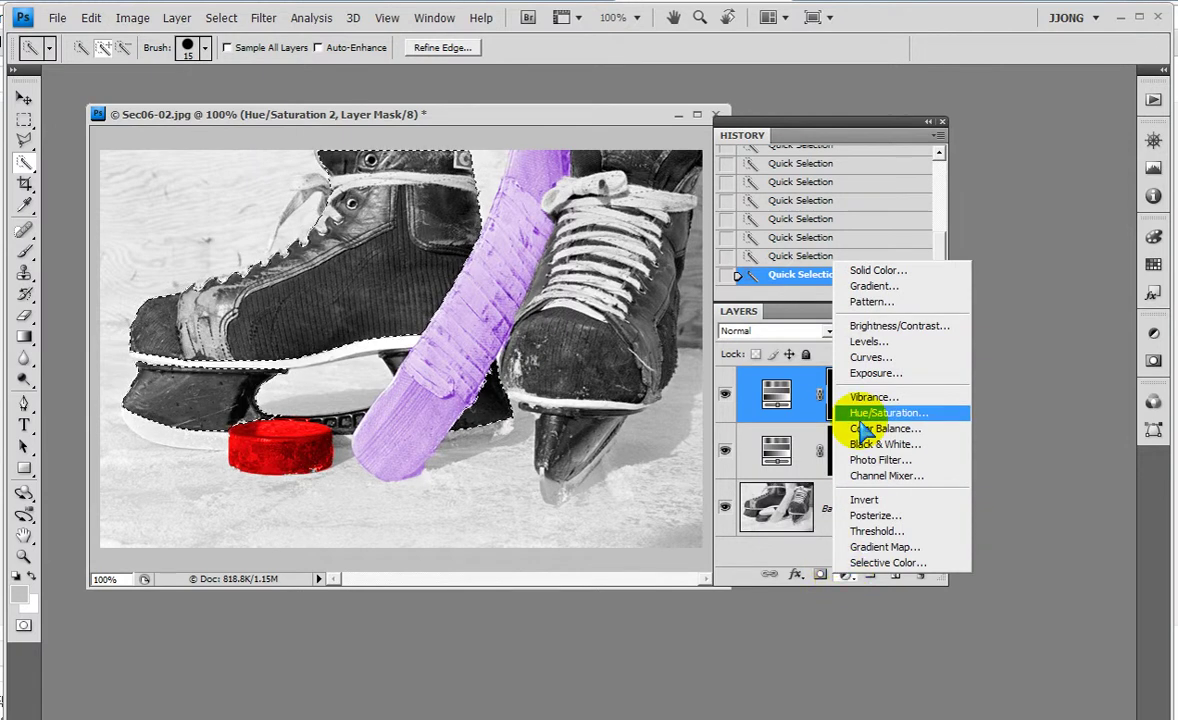
{"action": "left_click", "coordinate": [890, 412]}
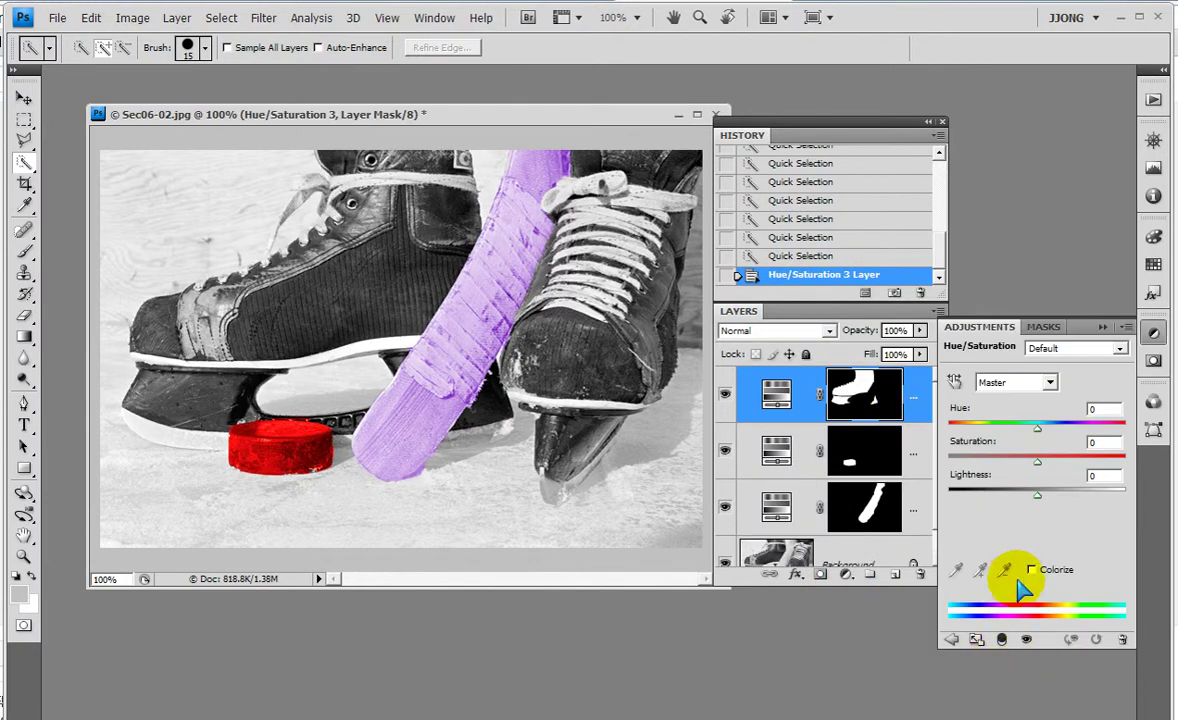
{"action": "left_click", "coordinate": [1031, 570]}
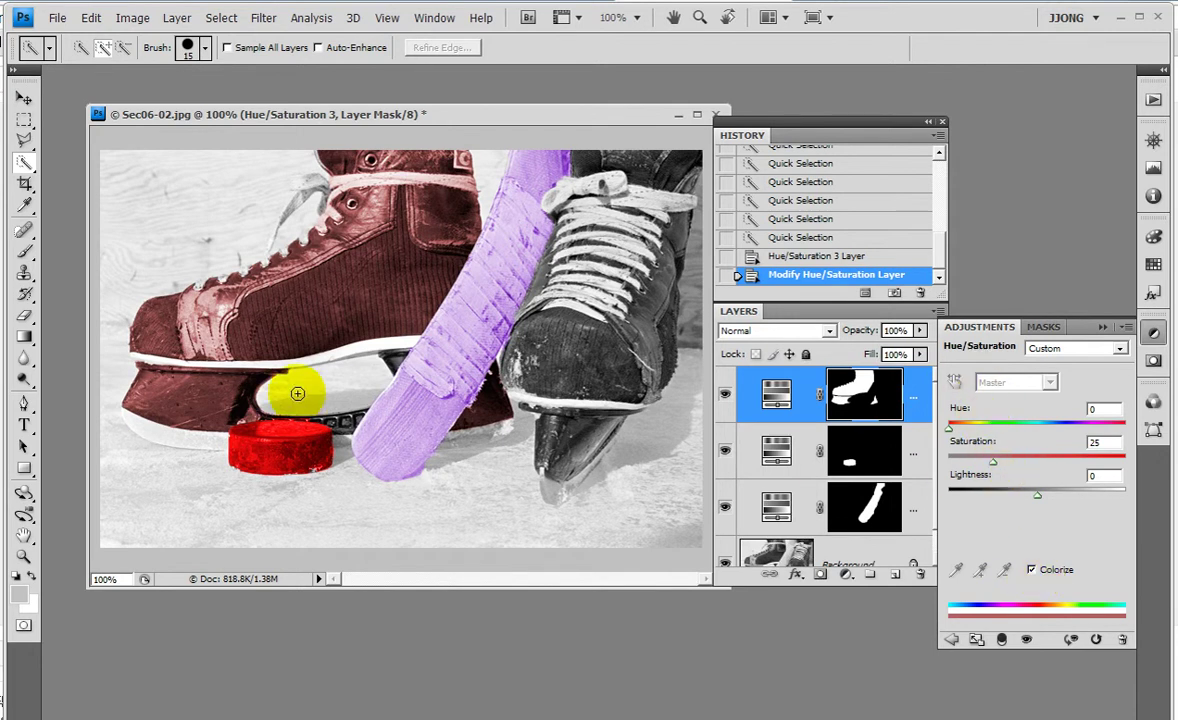
{"action": "left_click", "coordinate": [1022, 459]}
{"action": "left_click", "coordinate": [1005, 424]}
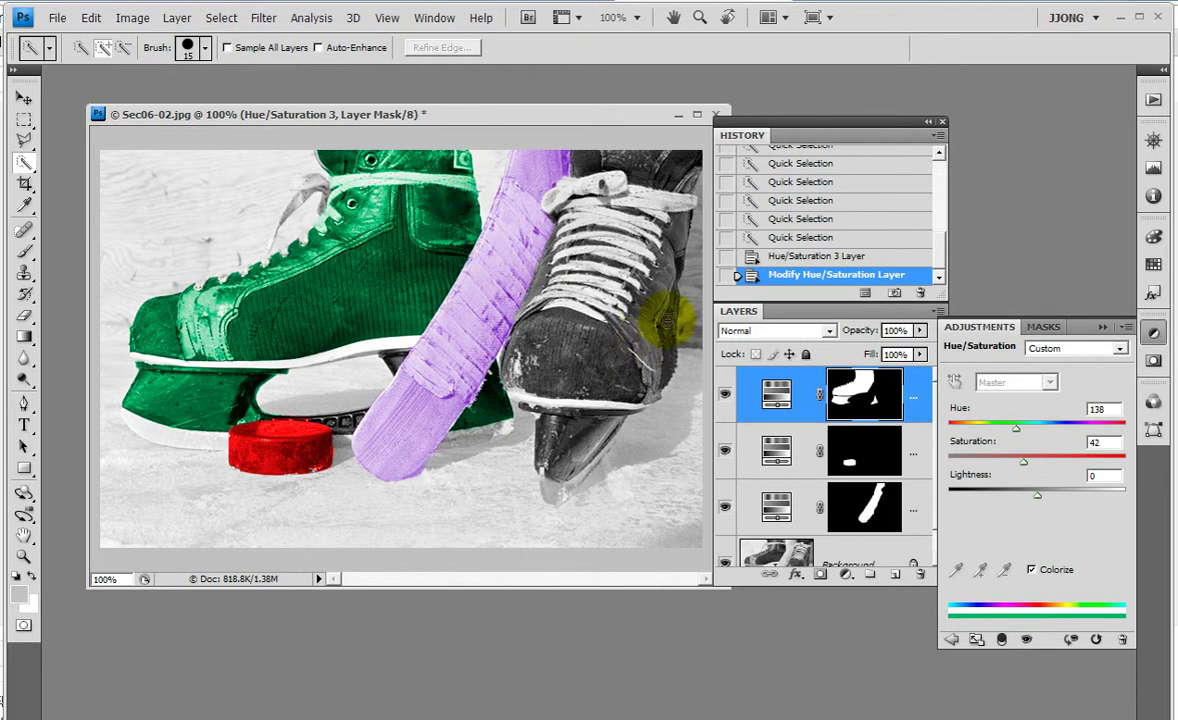
Set white as the foreground colour and pick a 13 px hard Brush
{"action": "left_click_drag", "start_coordinate": [815, 358], "coordinate": [895, 428]}
{"action": "left_click_drag", "start_coordinate": [860, 366], "coordinate": [898, 420]}
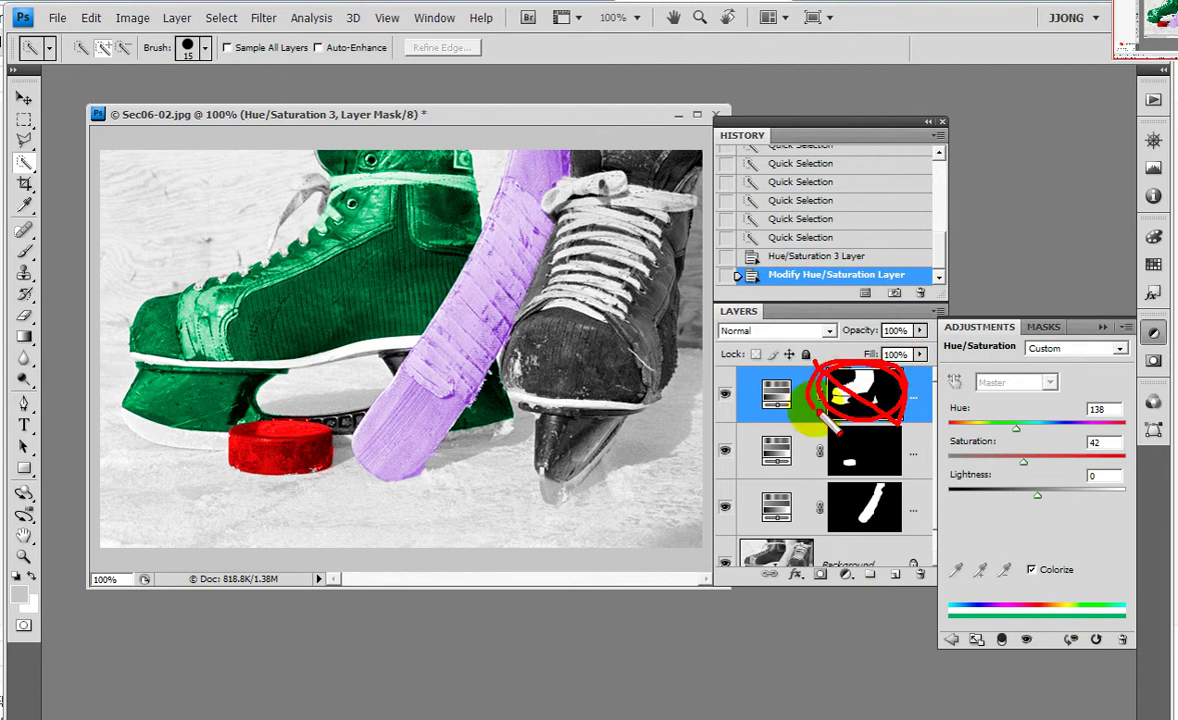
{"action": "left_click_drag", "start_coordinate": [12, 566], "coordinate": [50, 600]}
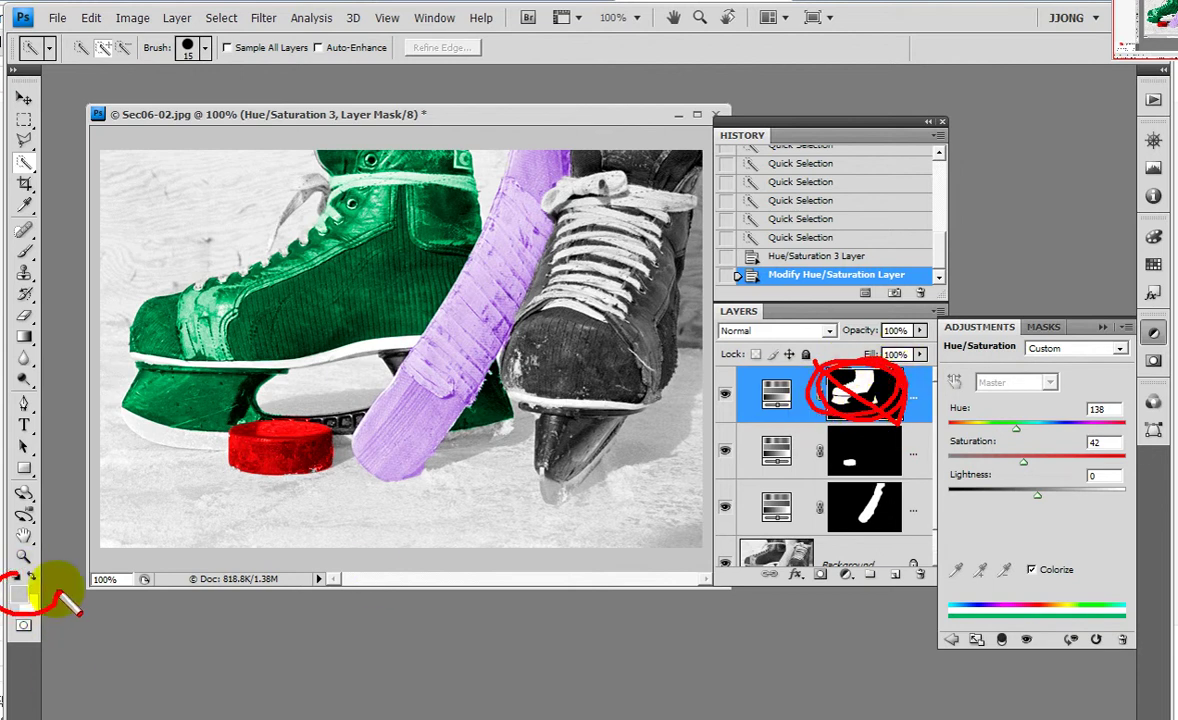
{"action": "left_click", "coordinate": [15, 575]}
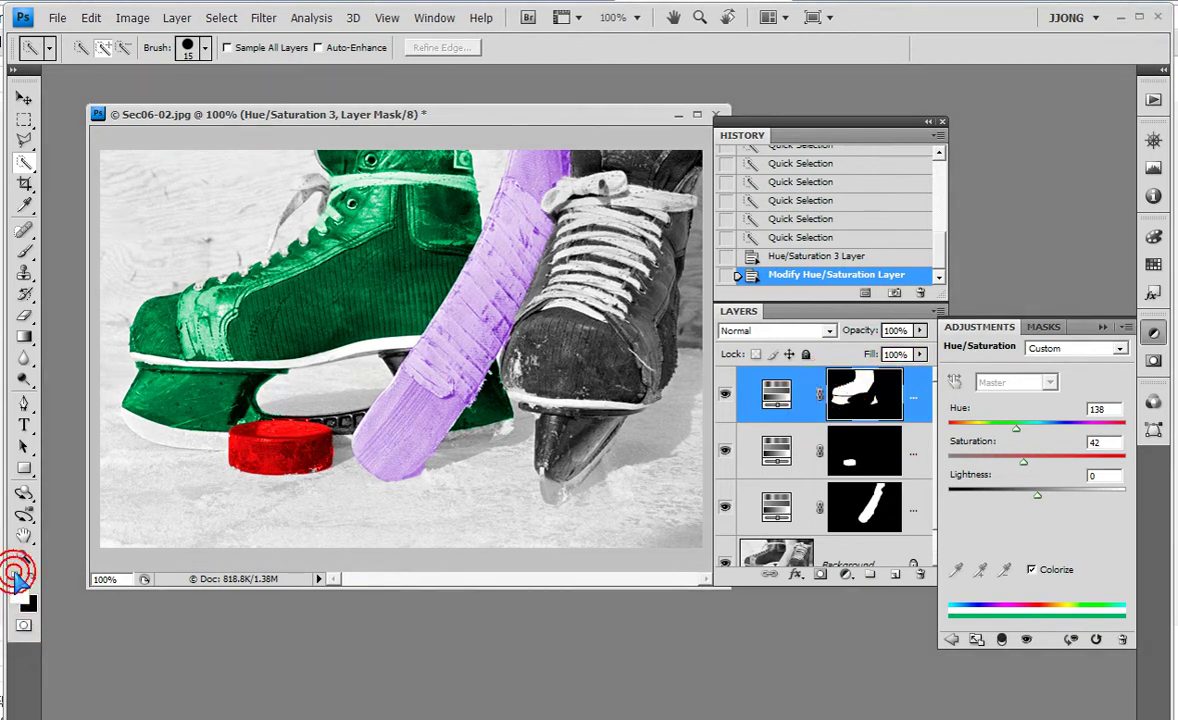
{"action": "left_click", "coordinate": [25, 252]}
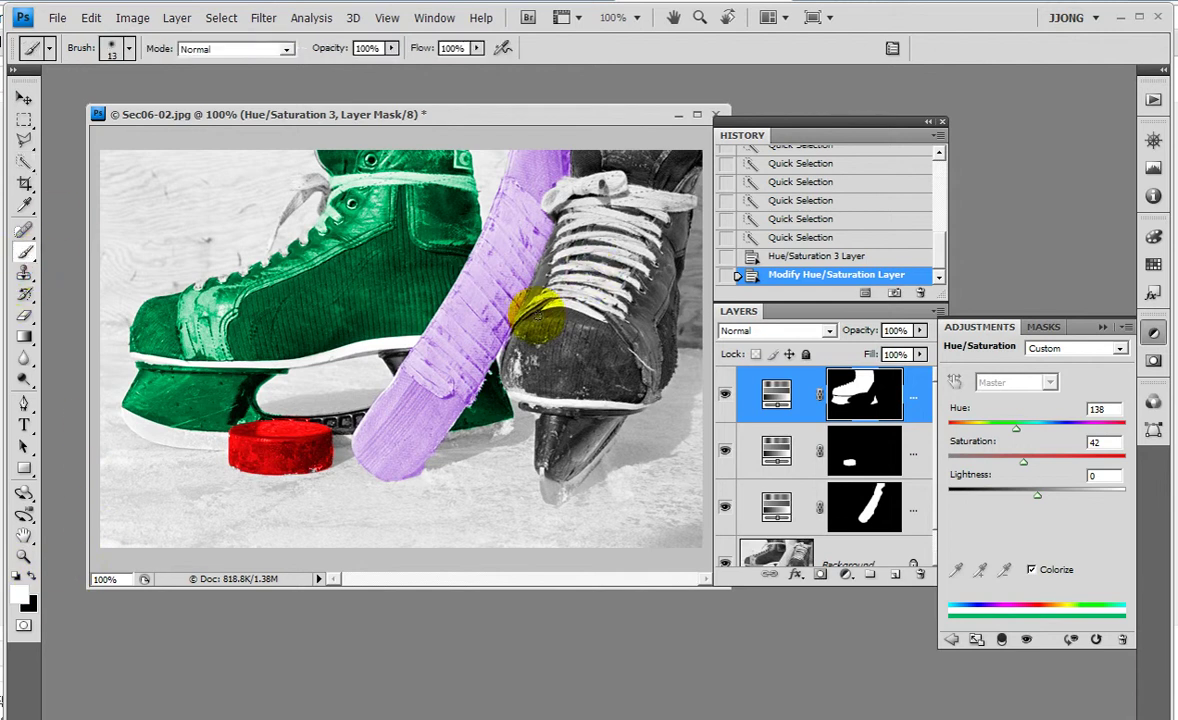
{"action": "left_click", "coordinate": [129, 48]}
{"action": "left_click", "coordinate": [172, 201]}
Paint the mask over the right skate's laces, toe and side to spread the green
{"action": "left_click", "coordinate": [555, 261]}
{"action": "mouse_move", "coordinate": [594, 231]}
{"action": "left_mouse_down"}
{"action": "mouse_move", "coordinate": [607, 265]}
{"action": "mouse_move", "coordinate": [594, 208]}
{"action": "mouse_move", "coordinate": [574, 200]}
{"action": "left_mouse_up"}
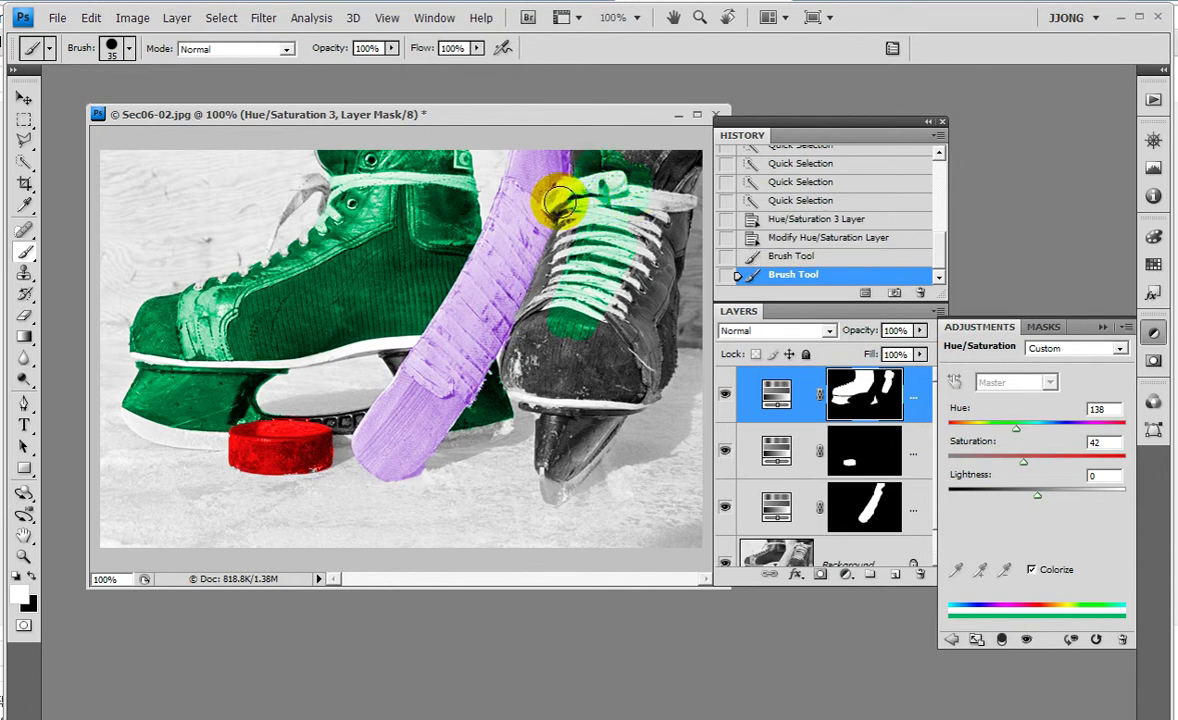
{"action": "mouse_move", "coordinate": [537, 320]}
{"action": "left_mouse_down"}
{"action": "mouse_move", "coordinate": [553, 360]}
{"action": "mouse_move", "coordinate": [625, 220]}
{"action": "mouse_move", "coordinate": [635, 150]}
{"action": "mouse_move", "coordinate": [650, 243]}
{"action": "left_mouse_up"}
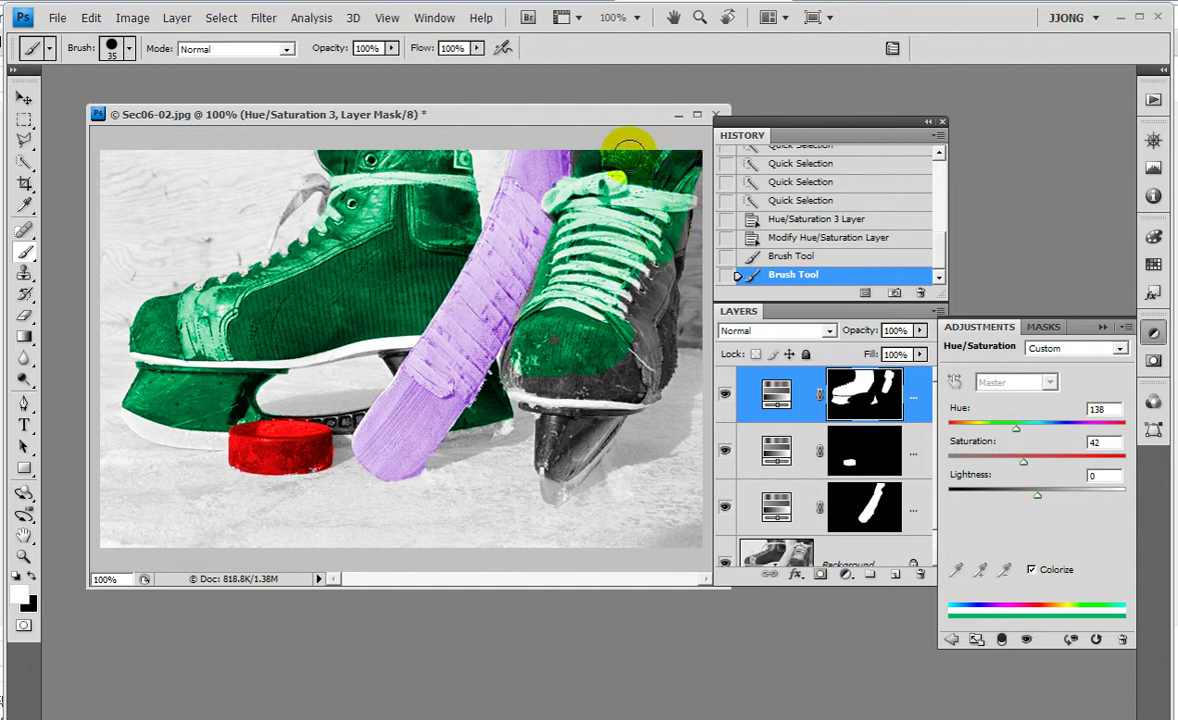
{"action": "mouse_move", "coordinate": [607, 330]}
{"action": "left_mouse_down"}
{"action": "mouse_move", "coordinate": [678, 320]}
{"action": "mouse_move", "coordinate": [660, 215]}
{"action": "mouse_move", "coordinate": [600, 295]}
{"action": "mouse_move", "coordinate": [640, 338]}
{"action": "mouse_move", "coordinate": [610, 375]}
{"action": "left_mouse_up"}
{"action": "left_click_drag", "start_coordinate": [557, 254], "coordinate": [588, 390]}
{"action": "mouse_move", "coordinate": [8, 575]}
{"action": "left_mouse_down"}
{"action": "mouse_move", "coordinate": [10, 612]}
{"action": "mouse_move", "coordinate": [22, 548]}
{"action": "left_mouse_up"}
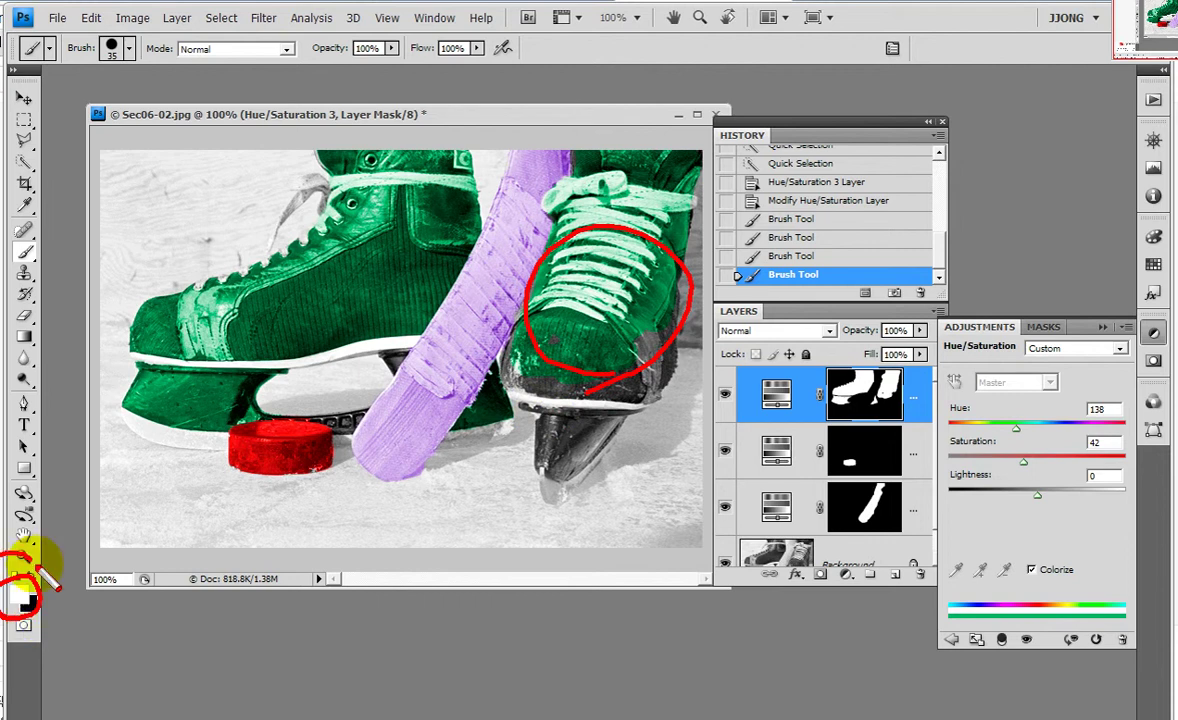
{"action": "mouse_move", "coordinate": [30, 232]}
{"action": "left_mouse_down"}
{"action": "mouse_move", "coordinate": [40, 252]}
{"action": "mouse_move", "coordinate": [500, 285]}
{"action": "left_mouse_up"}
{"action": "left_click_drag", "start_coordinate": [437, 240], "coordinate": [372, 372]}
{"action": "left_click_drag", "start_coordinate": [30, 582], "coordinate": [485, 432]}
{"action": "mouse_move", "coordinate": [628, 310]}
{"action": "left_mouse_down"}
{"action": "mouse_move", "coordinate": [660, 285]}
{"action": "mouse_move", "coordinate": [850, 385]}
{"action": "mouse_move", "coordinate": [880, 370]}
{"action": "mouse_move", "coordinate": [910, 390]}
{"action": "mouse_move", "coordinate": [860, 395]}
{"action": "left_mouse_up"}
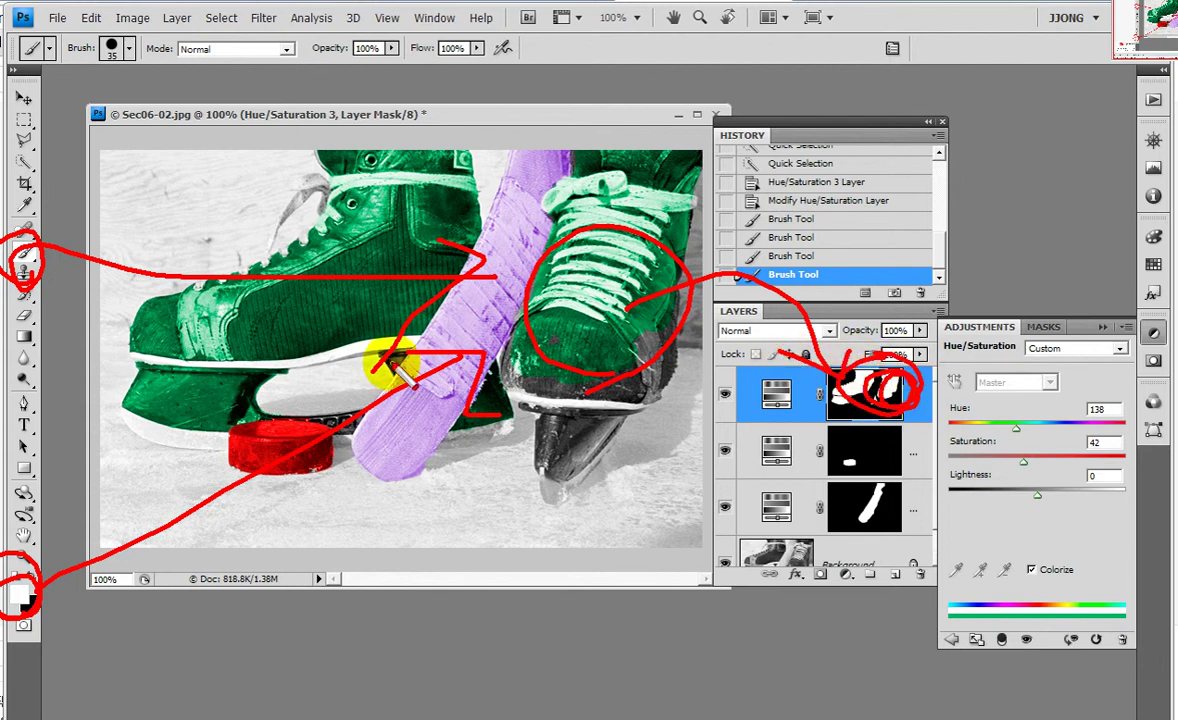
{"action": "key", "text": "Escape"}
{"action": "right_click", "coordinate": [866, 400]}
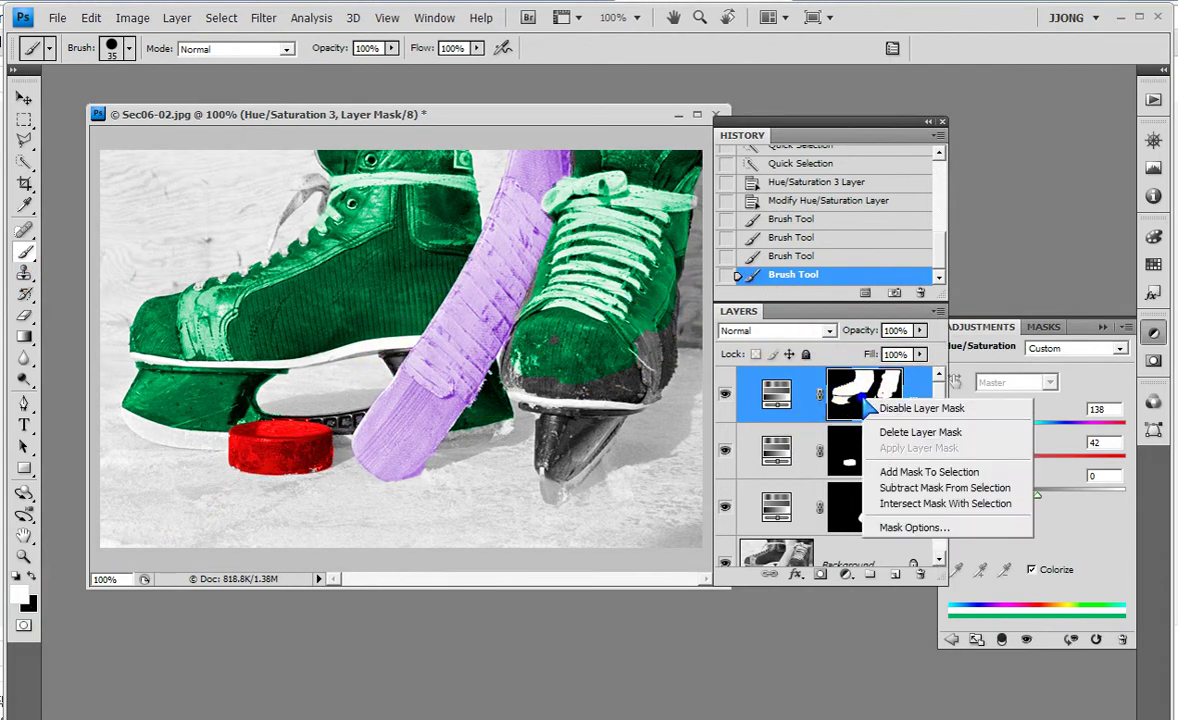
{"action": "right_click", "coordinate": [776, 390]}
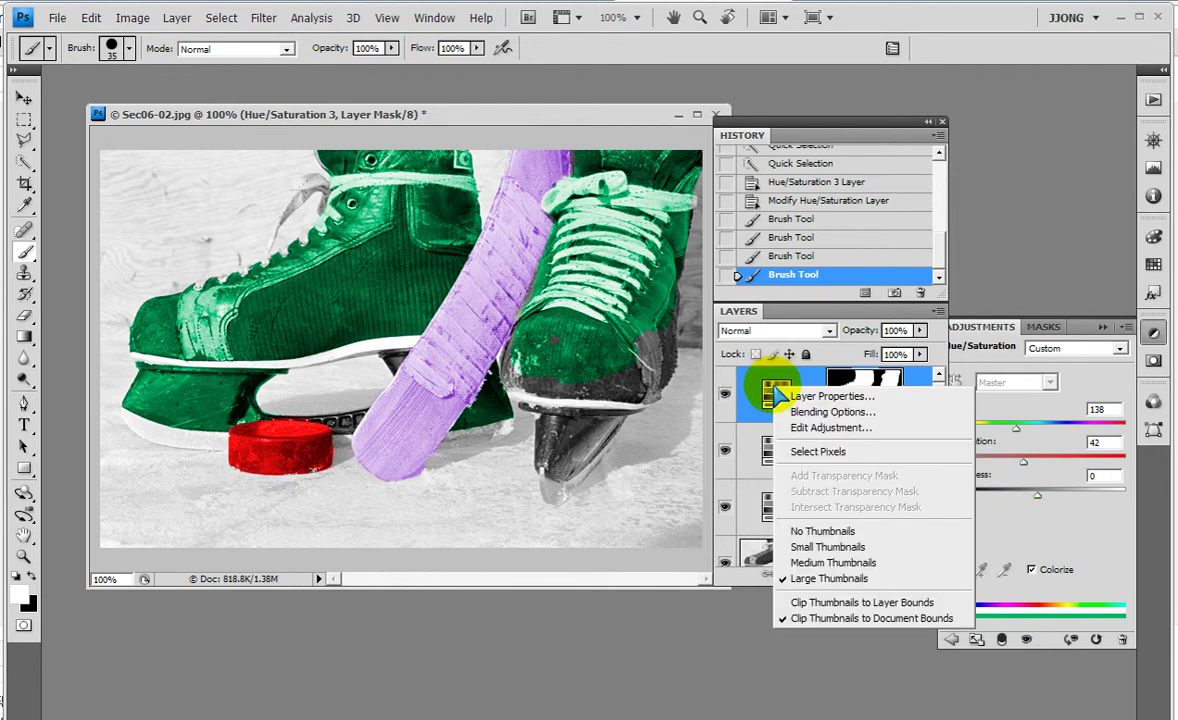
{"action": "left_click", "coordinate": [560, 296]}
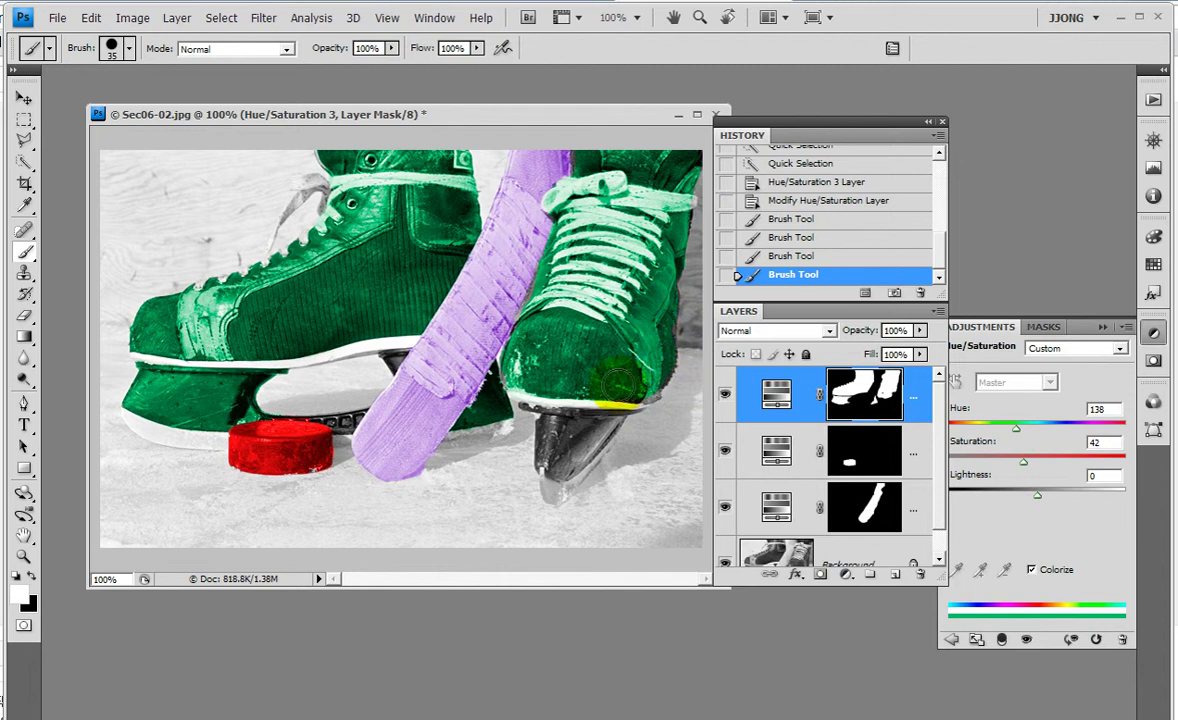
Paint the right skate's toe and blade green on the mask with a progressively smaller brush
{"action": "left_click_drag", "start_coordinate": [652, 327], "coordinate": [605, 195]}
{"action": "key", "text": "bracketleft"}
{"action": "key", "text": "bracketleft"}
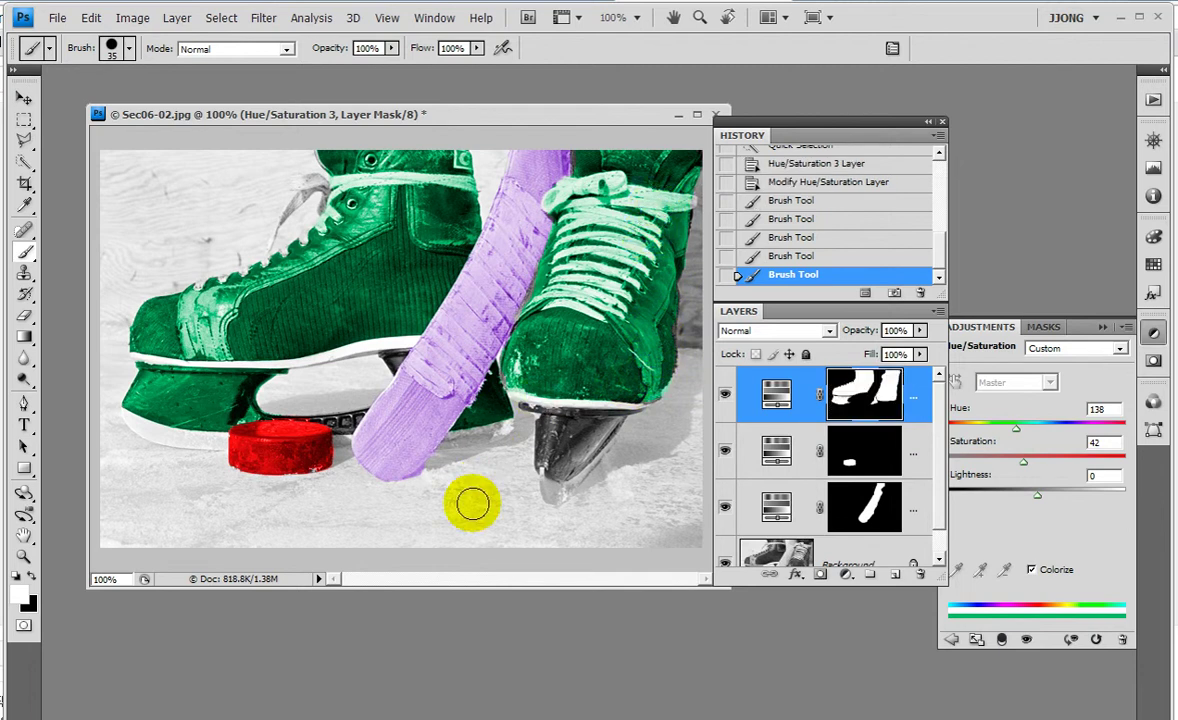
{"action": "key", "text": "bracketleft"}
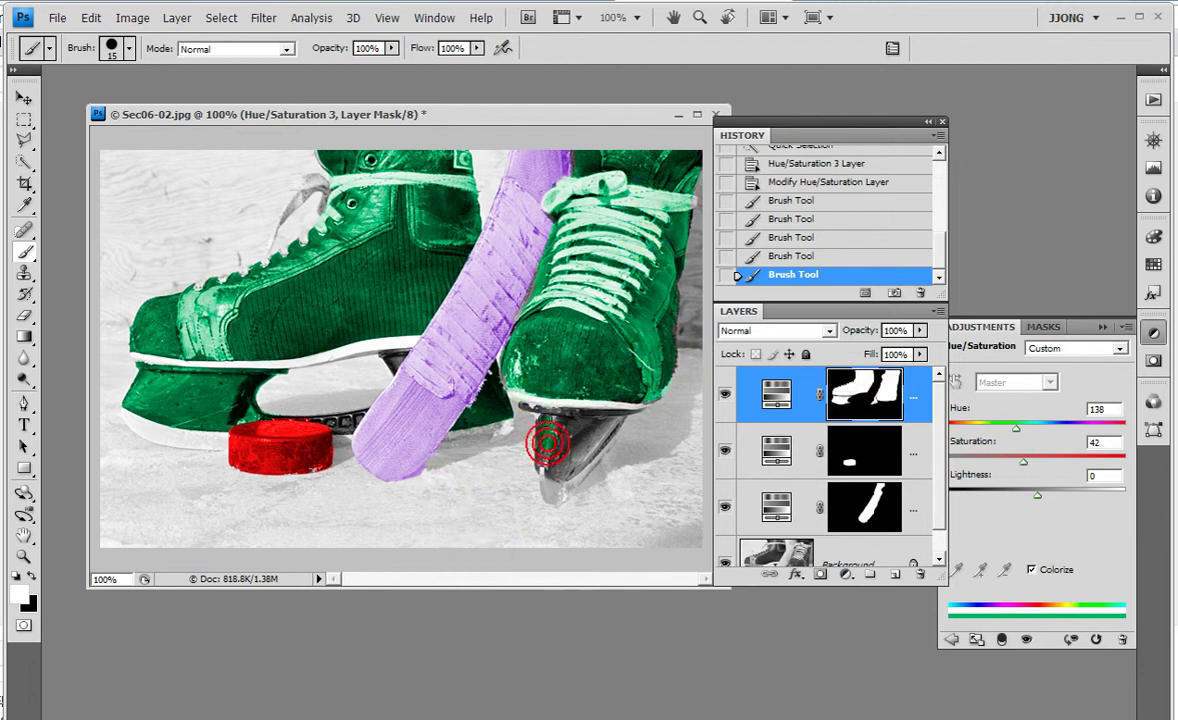
{"action": "mouse_move", "coordinate": [596, 418]}
{"action": "left_mouse_down"}
{"action": "mouse_move", "coordinate": [530, 422]}
{"action": "mouse_move", "coordinate": [577, 430]}
{"action": "mouse_move", "coordinate": [556, 466]}
{"action": "mouse_move", "coordinate": [547, 420]}
{"action": "mouse_move", "coordinate": [604, 434]}
{"action": "left_mouse_up"}
{"action": "key", "text": "bracketleft"}
{"action": "key", "text": "bracketleft"}
{"action": "key", "text": "bracketleft"}
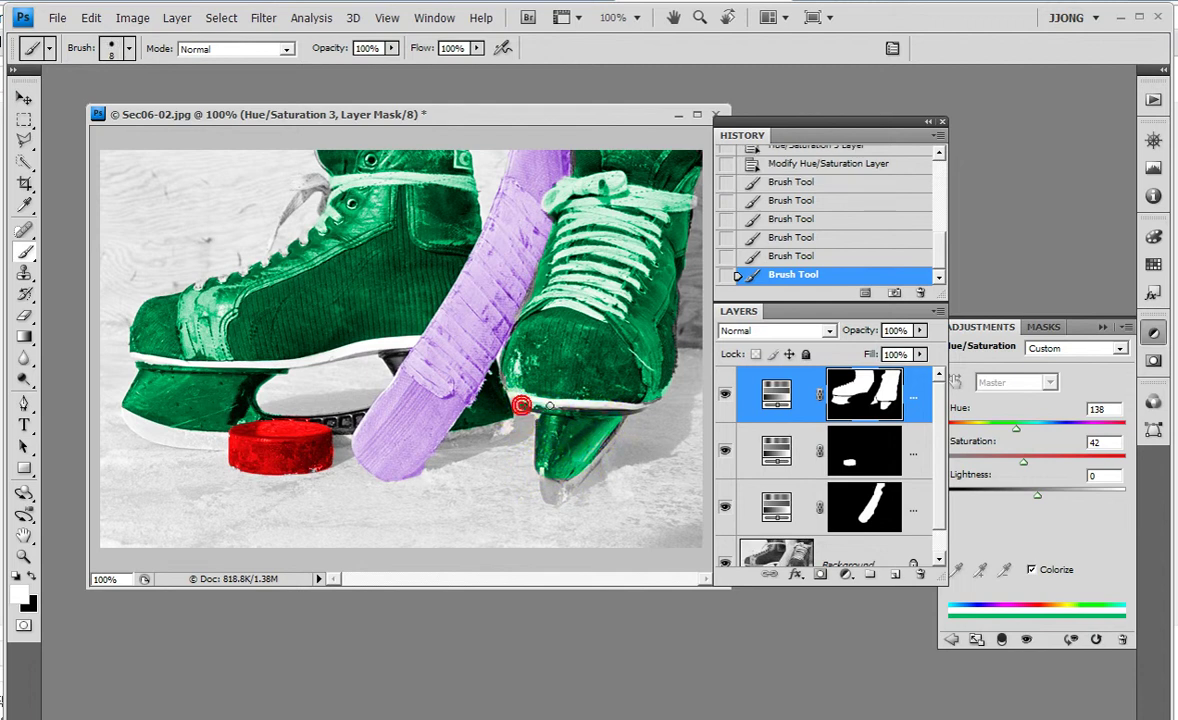
{"action": "left_click_drag", "start_coordinate": [640, 415], "coordinate": [603, 430]}
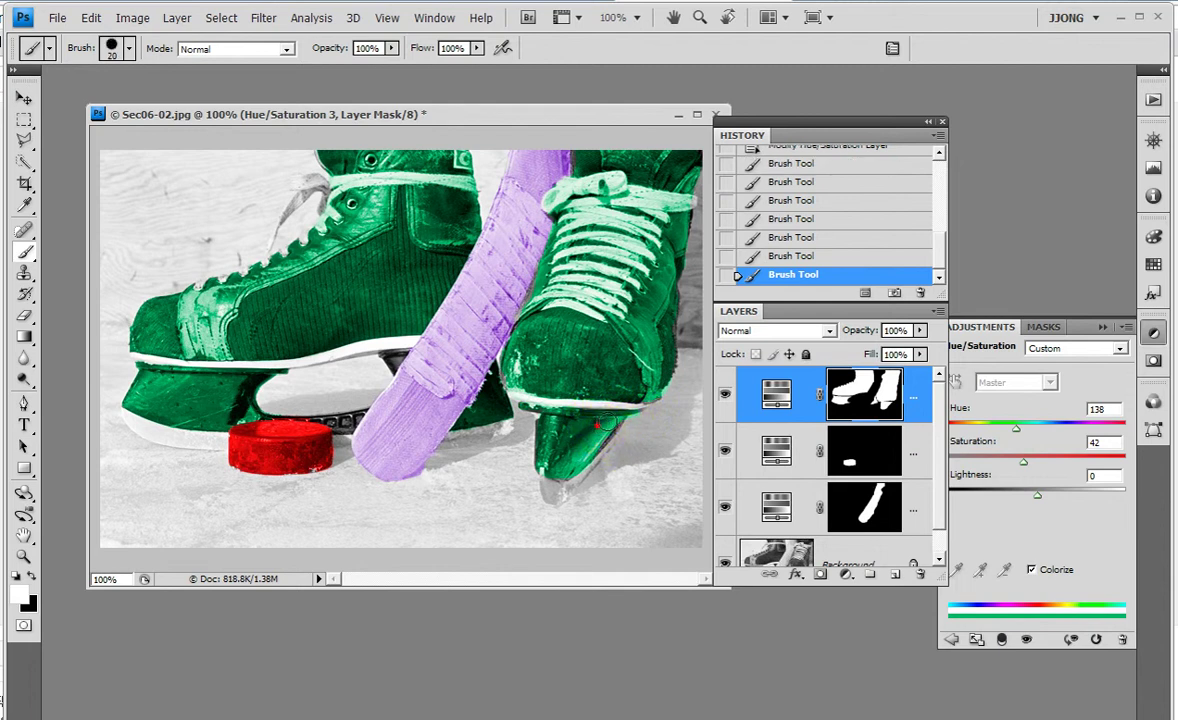
{"action": "left_click_drag", "start_coordinate": [560, 434], "coordinate": [525, 458]}
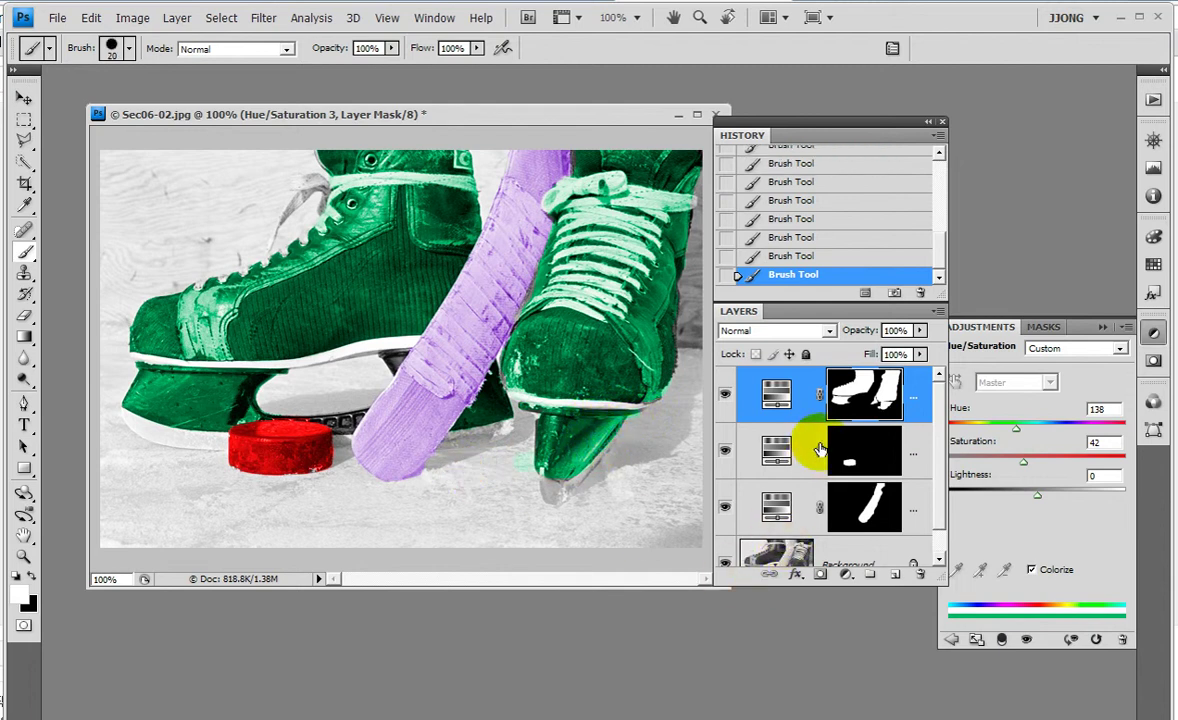
Touch up the green near the blade tip and collapse the Adjustments panel
{"action": "left_click_drag", "start_coordinate": [895, 350], "coordinate": [928, 478]}
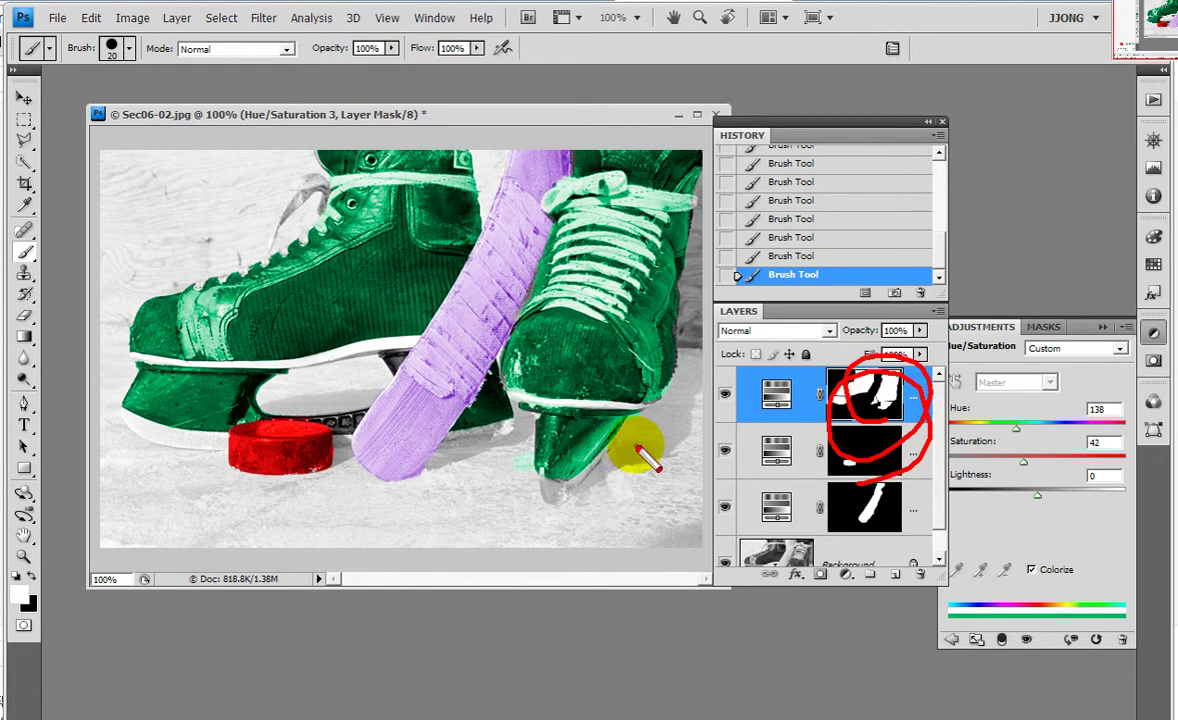
{"action": "left_click_drag", "start_coordinate": [622, 505], "coordinate": [612, 470]}
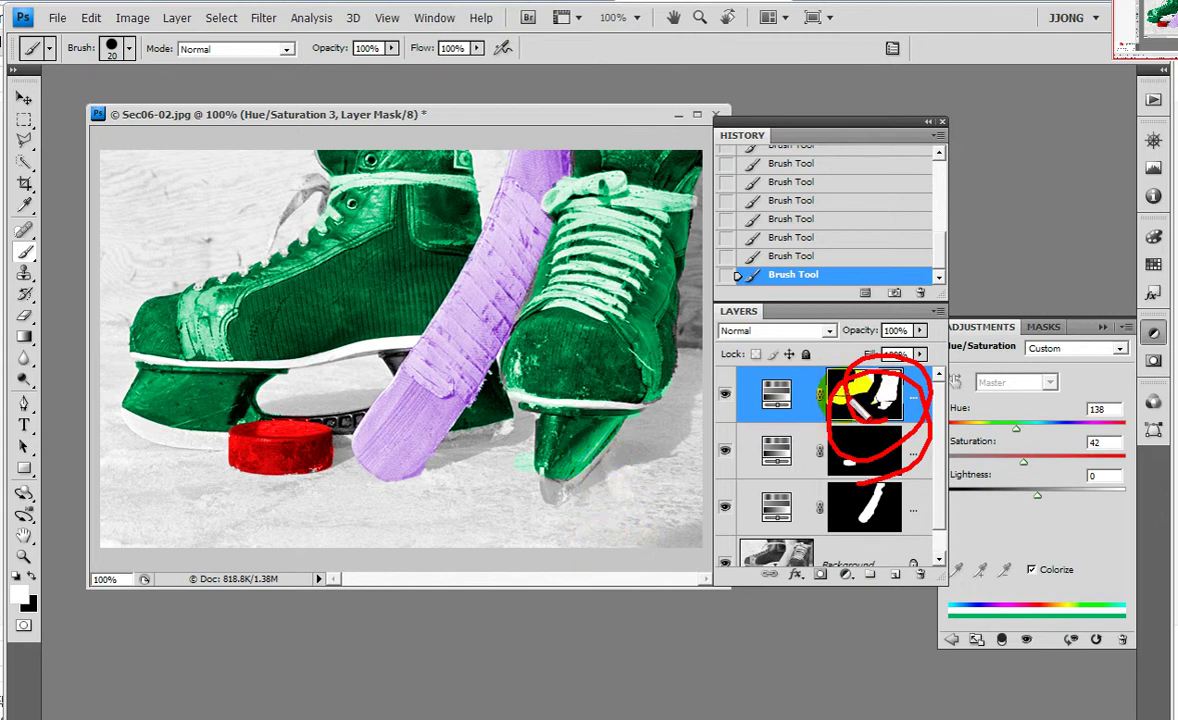
{"action": "left_click", "coordinate": [1154, 333]}
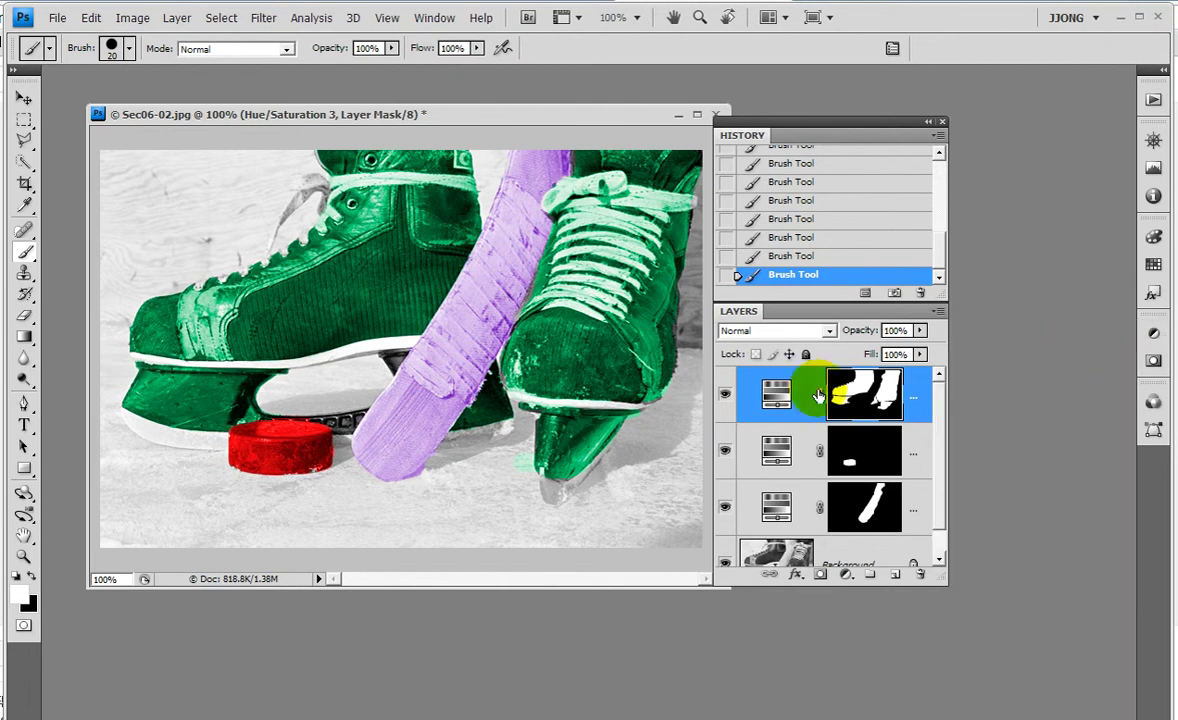
Select the top adjustment layer and widen the Layers panel until the adjustment layer names show
{"action": "left_click", "coordinate": [785, 397]}
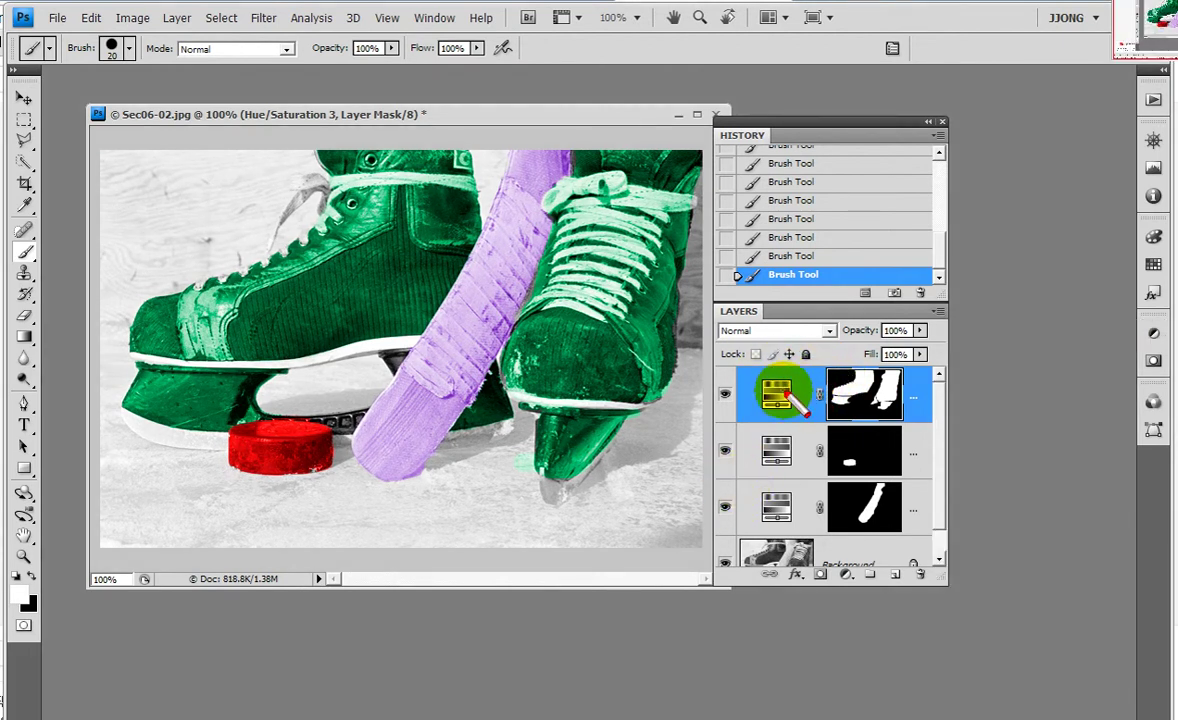
{"action": "left_click_drag", "start_coordinate": [707, 360], "coordinate": [940, 420]}
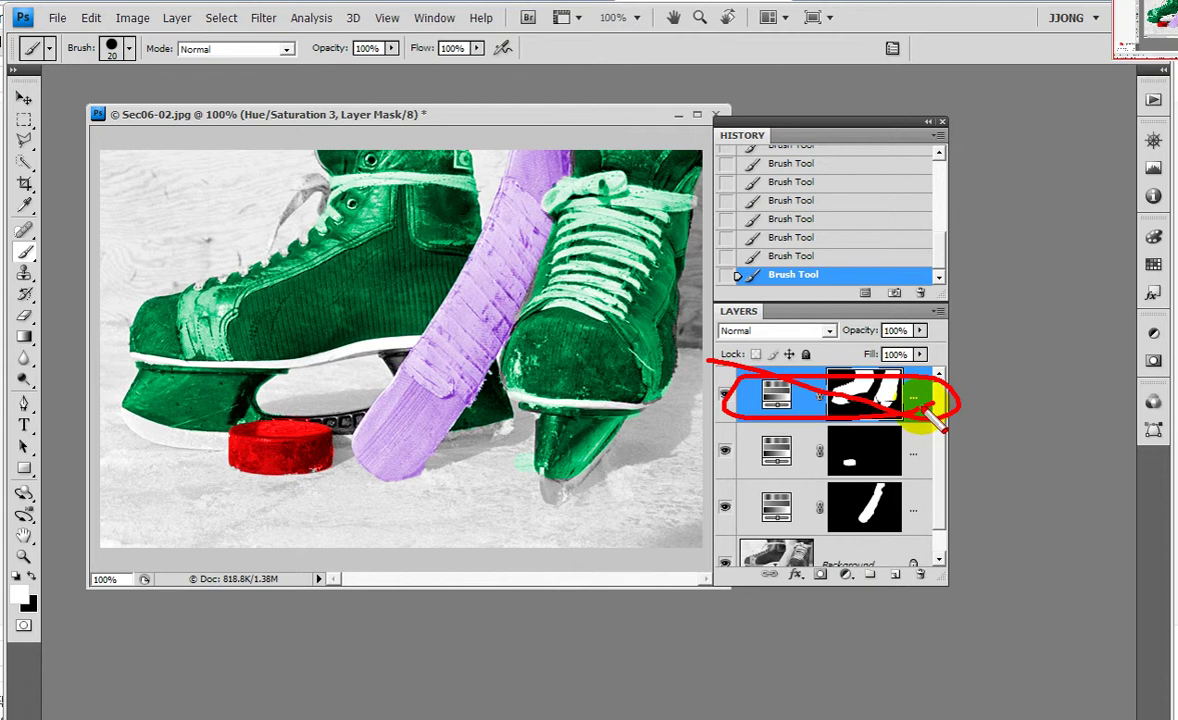
{"action": "key", "text": "Escape"}
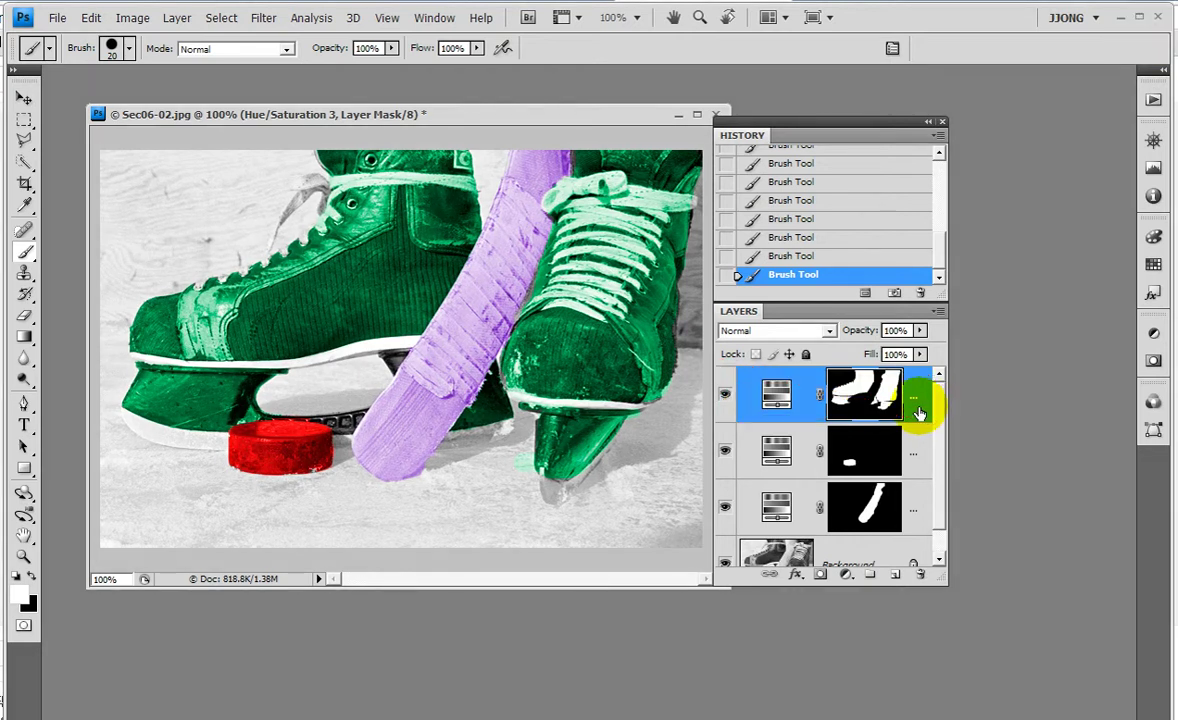
{"action": "left_click_drag", "start_coordinate": [944, 303], "coordinate": [988, 308]}
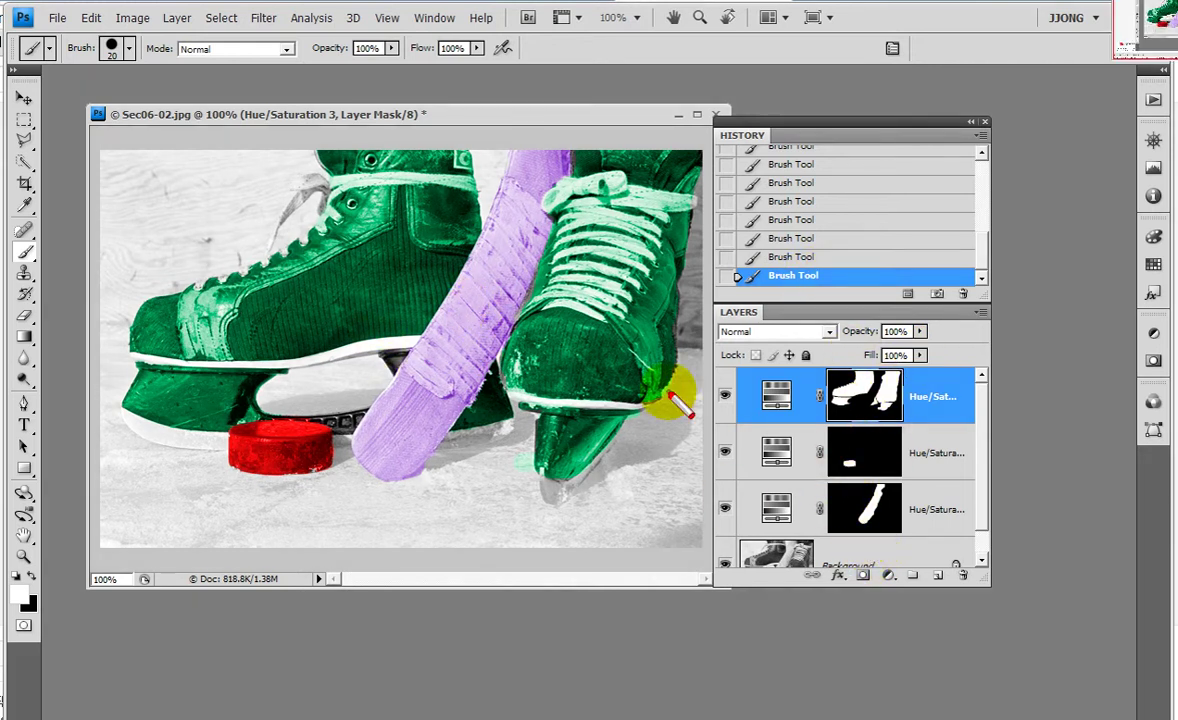
{"action": "left_click_drag", "start_coordinate": [476, 283], "coordinate": [486, 342]}
{"action": "mouse_move", "coordinate": [296, 502]}
{"action": "left_mouse_down"}
{"action": "mouse_move", "coordinate": [311, 524]}
{"action": "mouse_move", "coordinate": [350, 470]}
{"action": "left_mouse_up"}
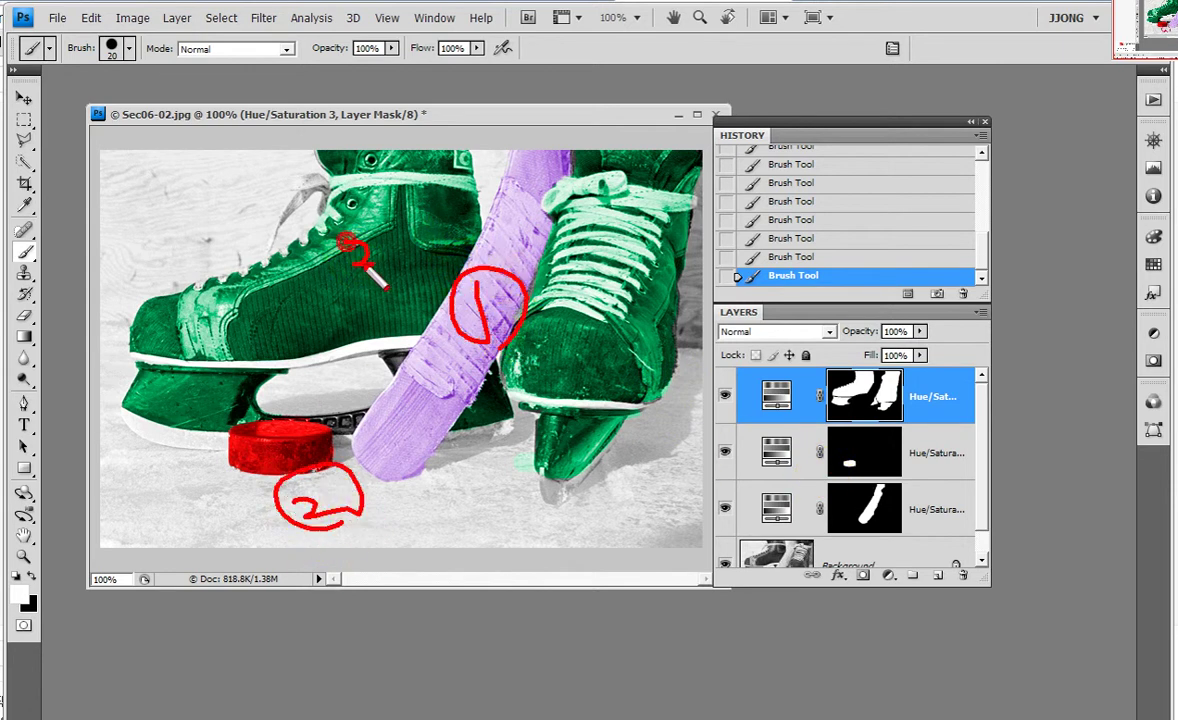
{"action": "left_click_drag", "start_coordinate": [302, 300], "coordinate": [408, 245]}
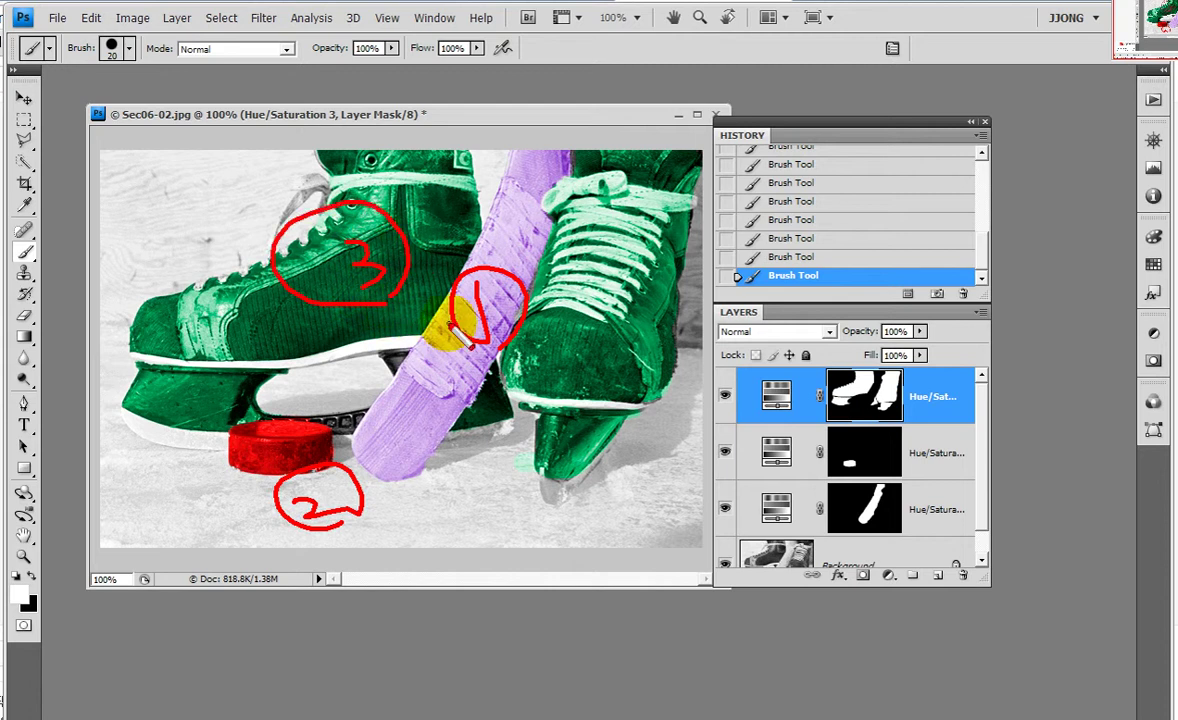
{"action": "left_click_drag", "start_coordinate": [770, 357], "coordinate": [806, 373]}
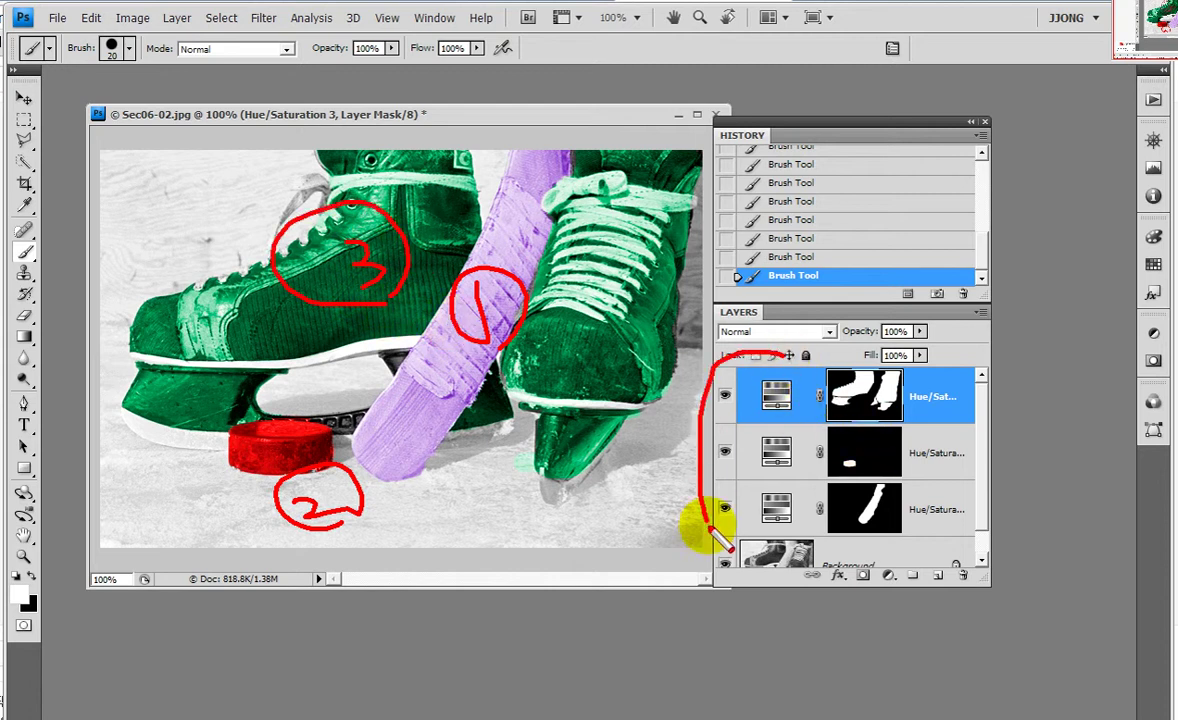
{"action": "left_click", "coordinate": [776, 395]}
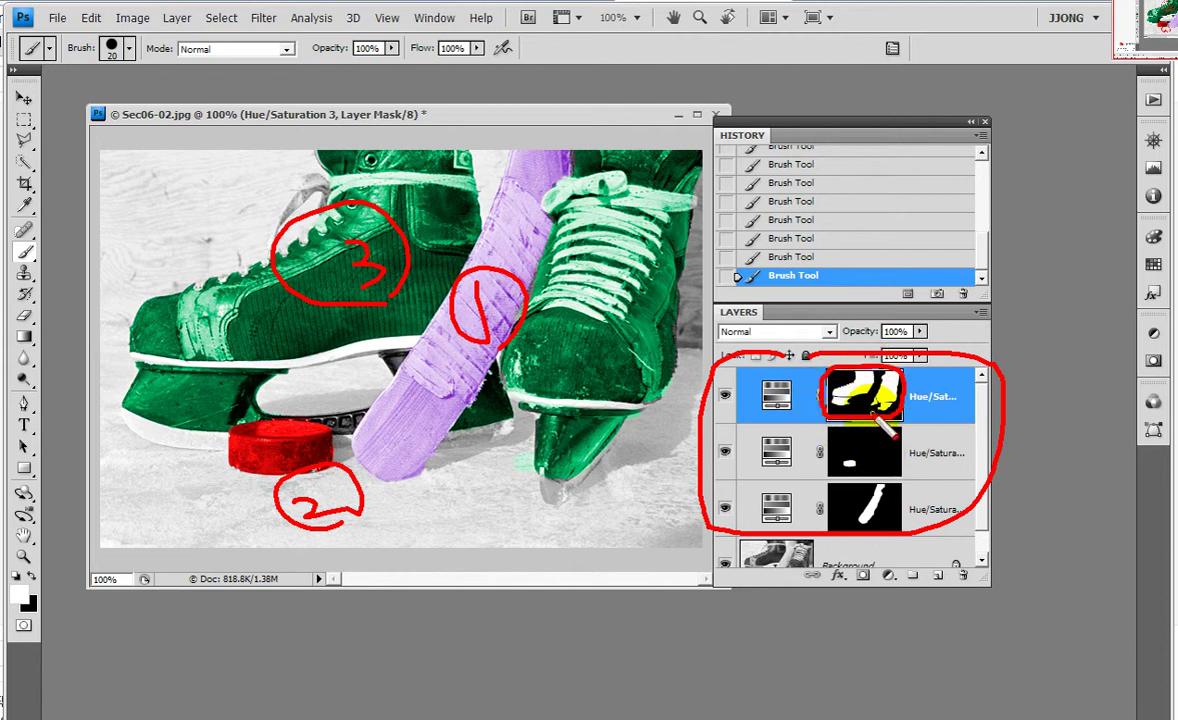
{"action": "left_click_drag", "start_coordinate": [795, 378], "coordinate": [773, 381]}
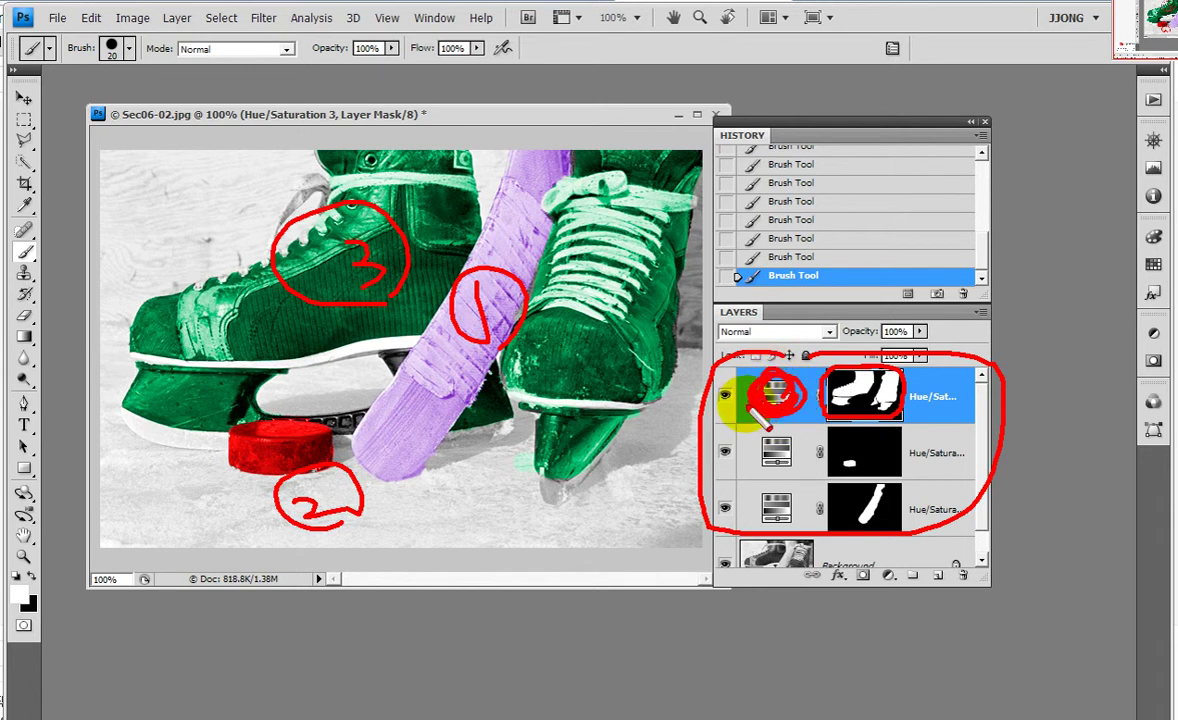
{"action": "mouse_move", "coordinate": [838, 398]}
{"action": "left_mouse_down"}
{"action": "mouse_move", "coordinate": [900, 385]}
{"action": "mouse_move", "coordinate": [862, 420]}
{"action": "left_mouse_up"}
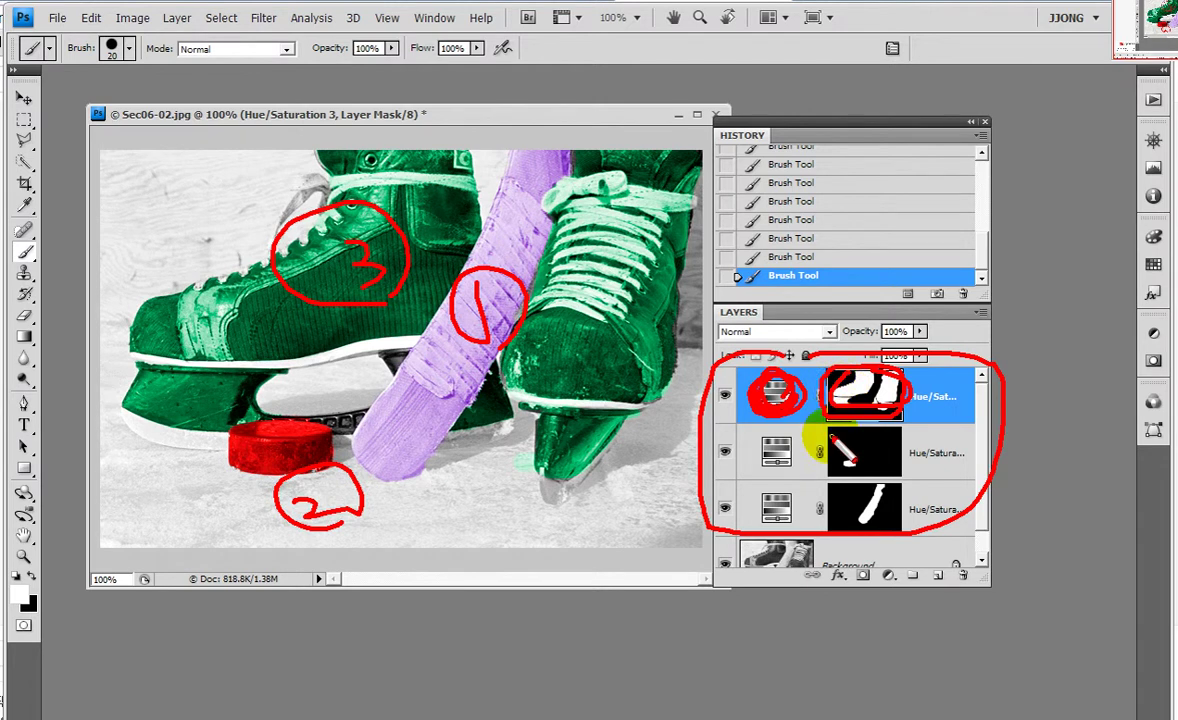
{"action": "key", "text": "Escape"}
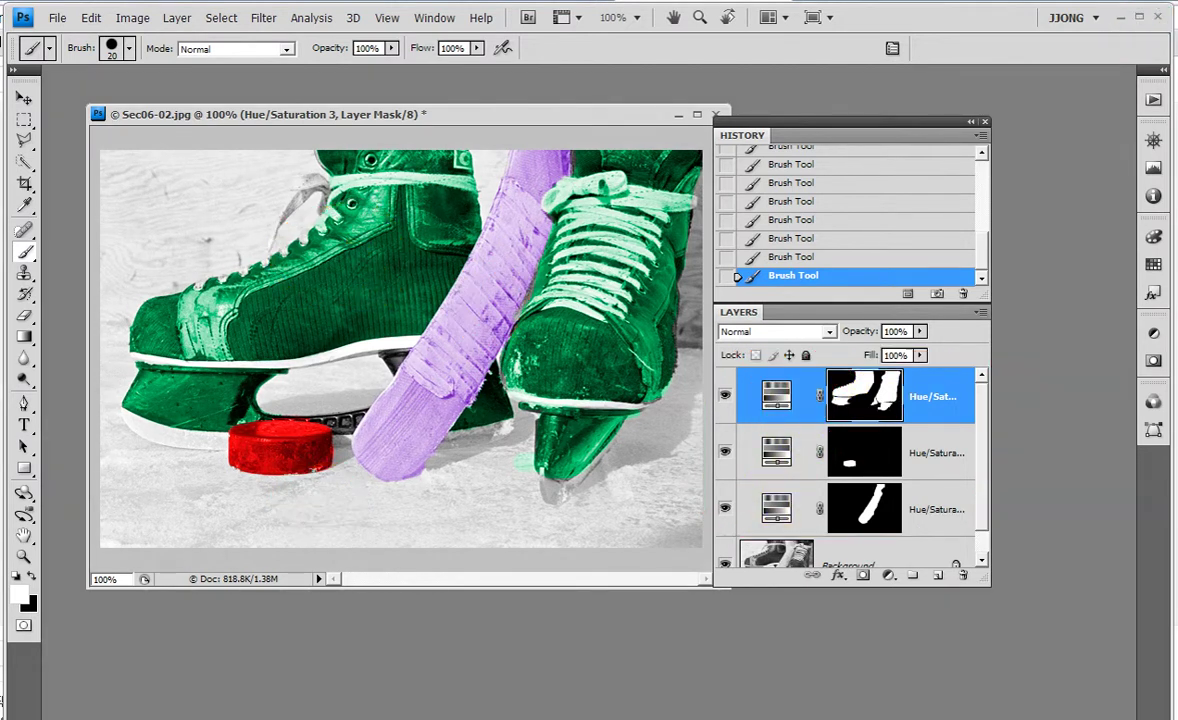